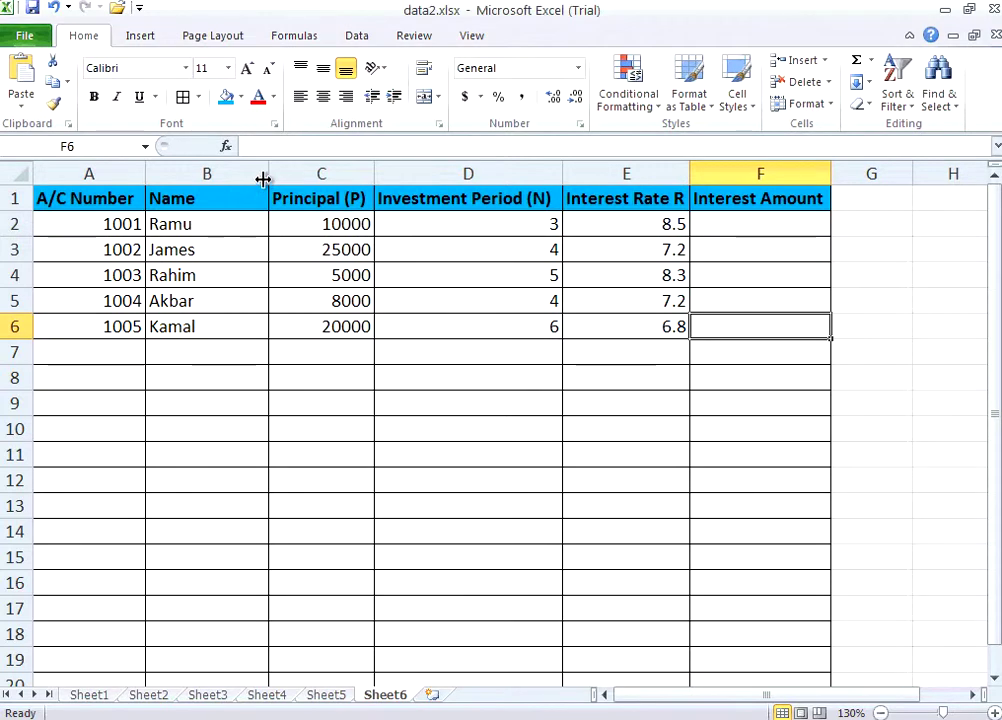
# - Narrow the Name column B, then select the Name, Principal, Period and Rate columns in turn
pyautogui.moveTo(269, 176); pyautogui.dragTo(239, 175)
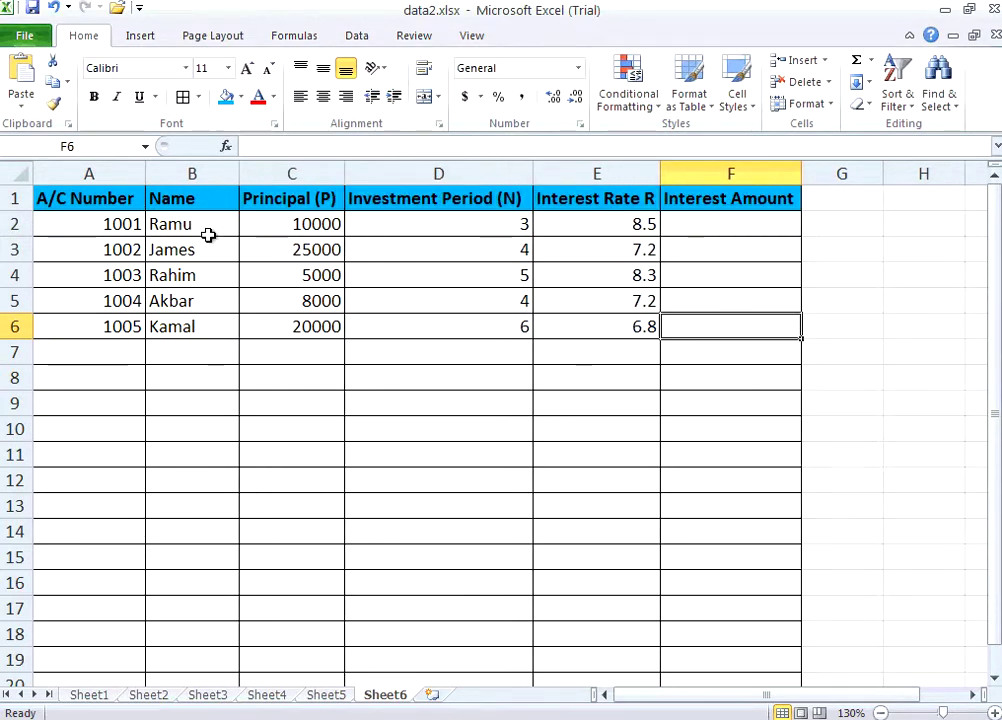
pyautogui.click(118, 202)
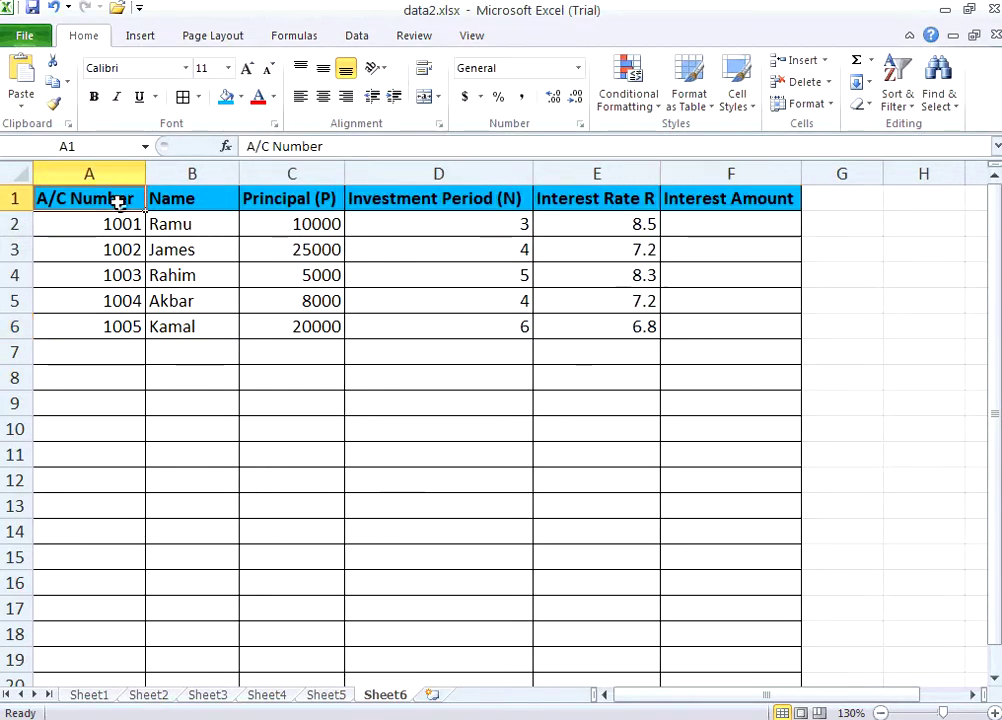
pyautogui.click(200, 176)
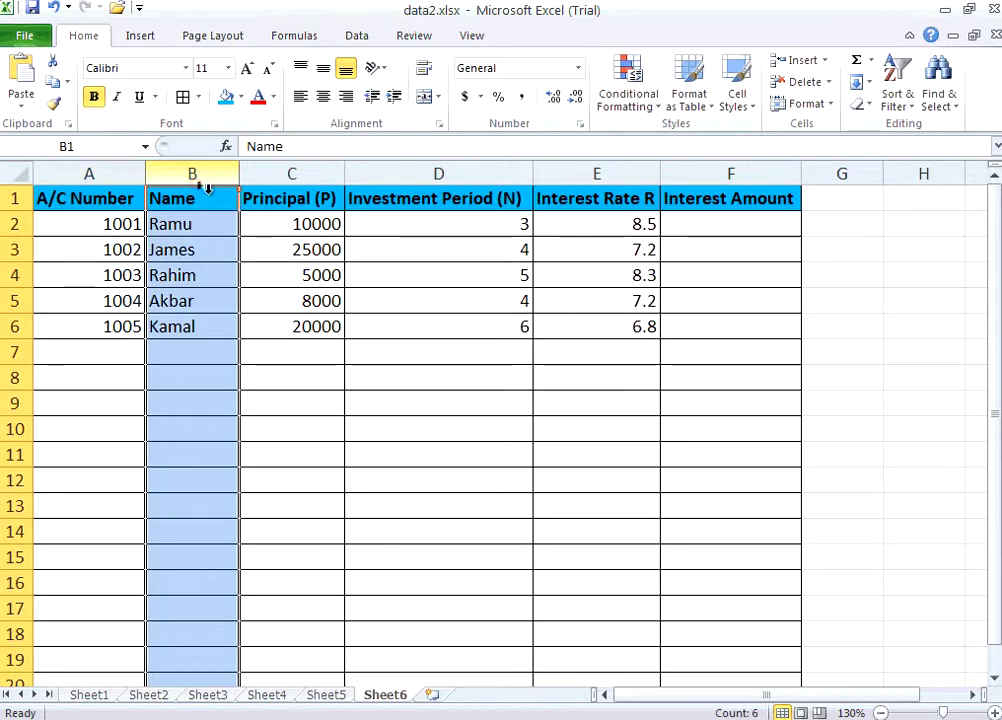
pyautogui.click(292, 174)
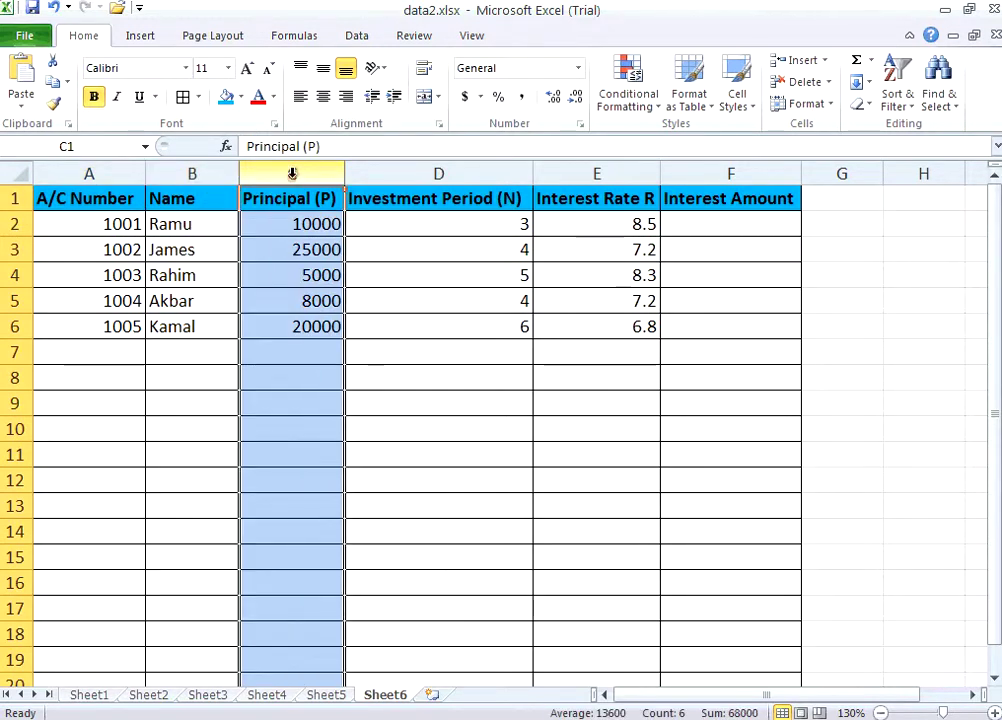
pyautogui.click(452, 174)
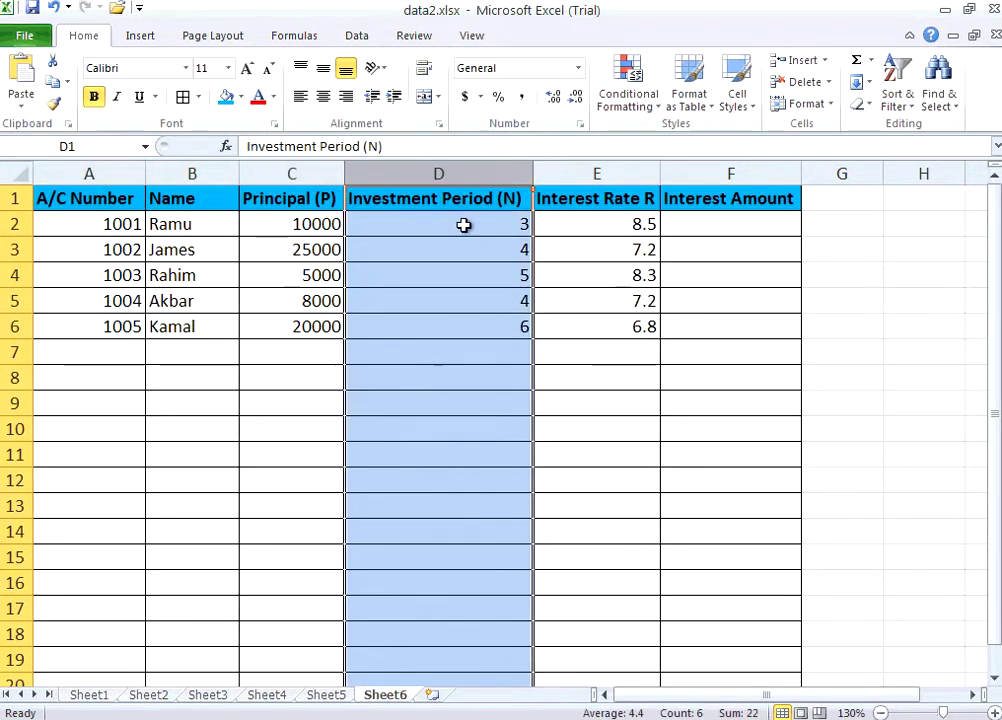
pyautogui.click(614, 172)
# - Select the first account's values: rate 8.5, account 1001, principal 10000 and period 3
pyautogui.click(594, 226)
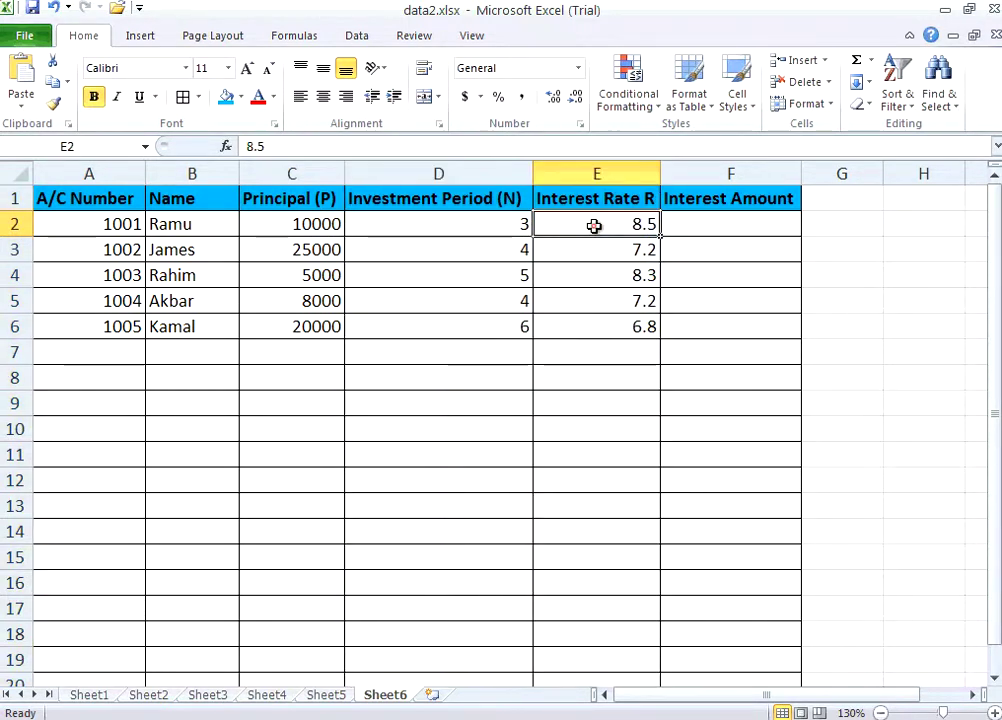
pyautogui.click(128, 226)
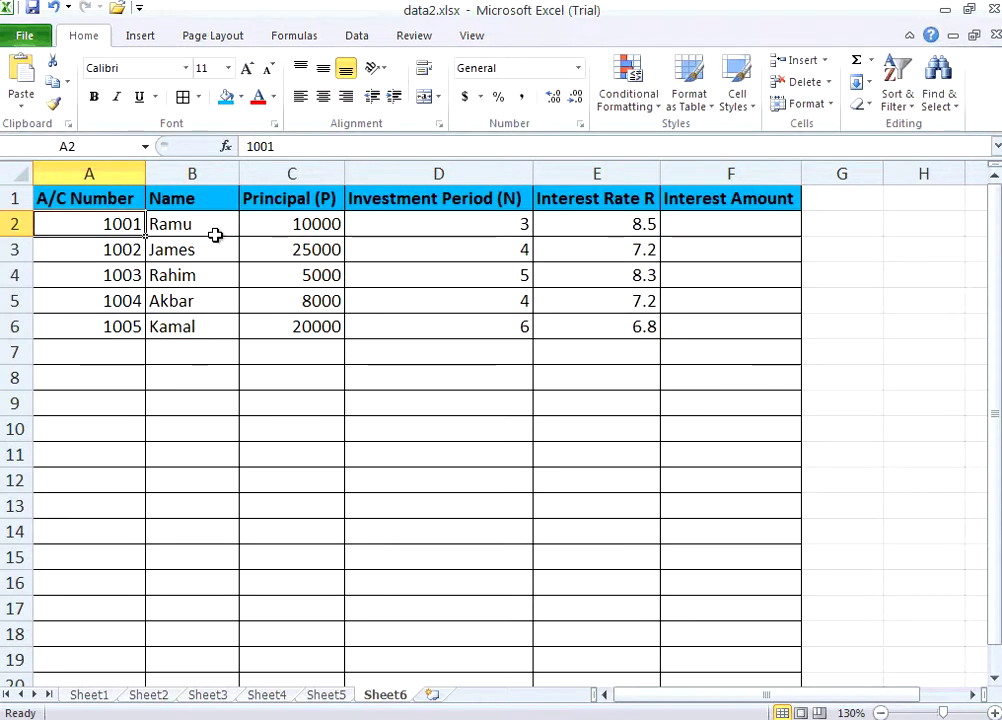
pyautogui.click(313, 224)
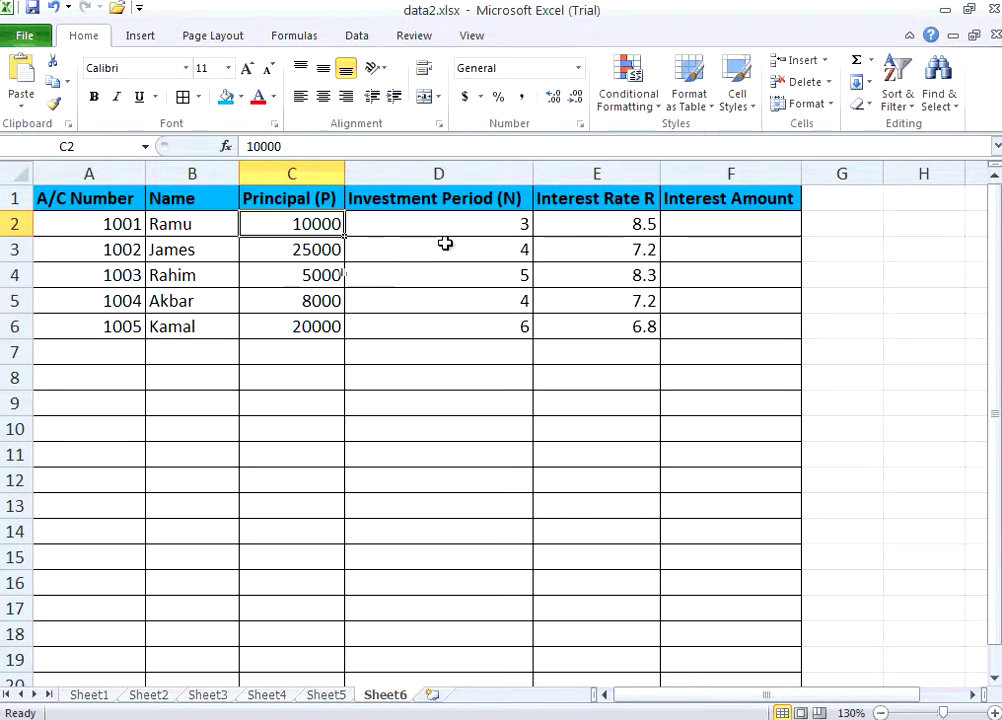
pyautogui.click(628, 226)
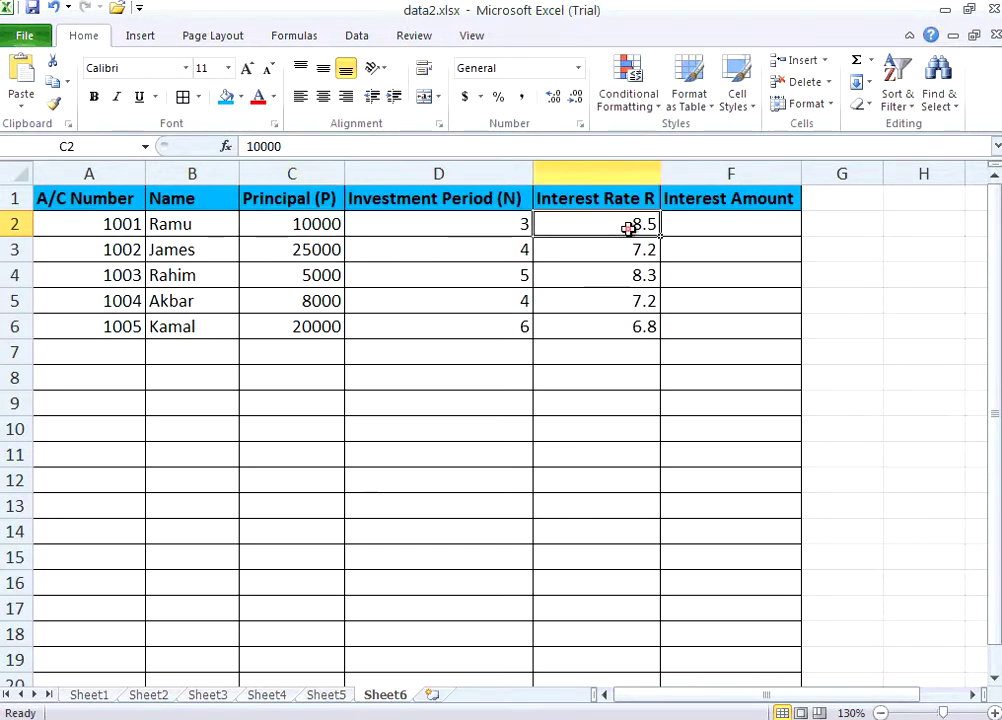
pyautogui.click(483, 225)
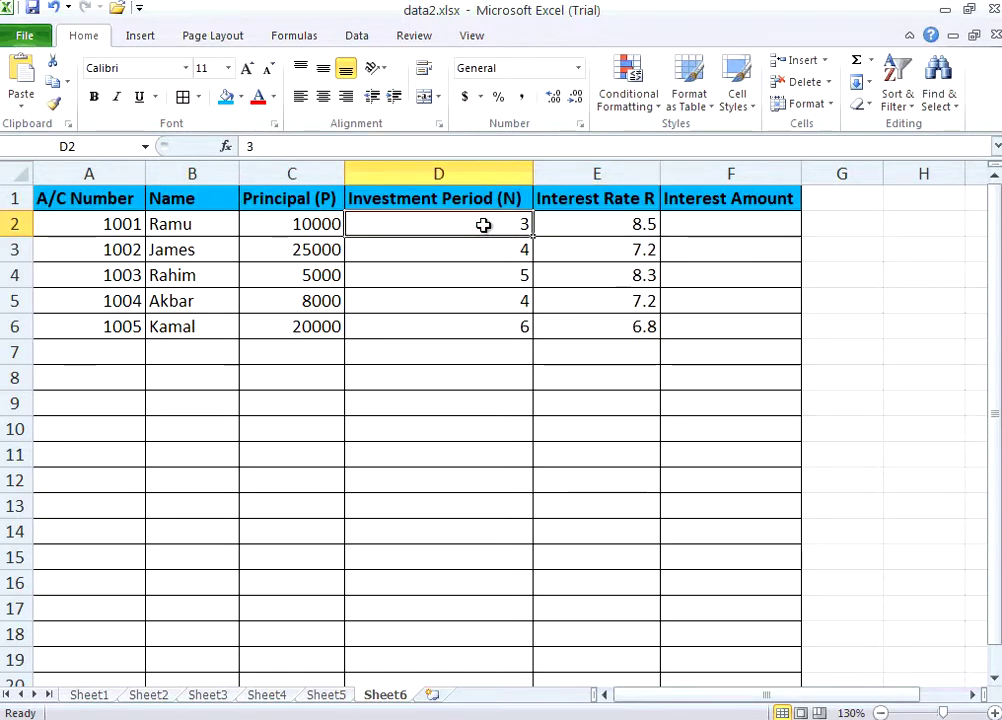
# - Select the rate range E2:E6 and the period range D2:D6, then settle on cell F2
pyautogui.moveTo(615, 226); pyautogui.dragTo(613, 326)
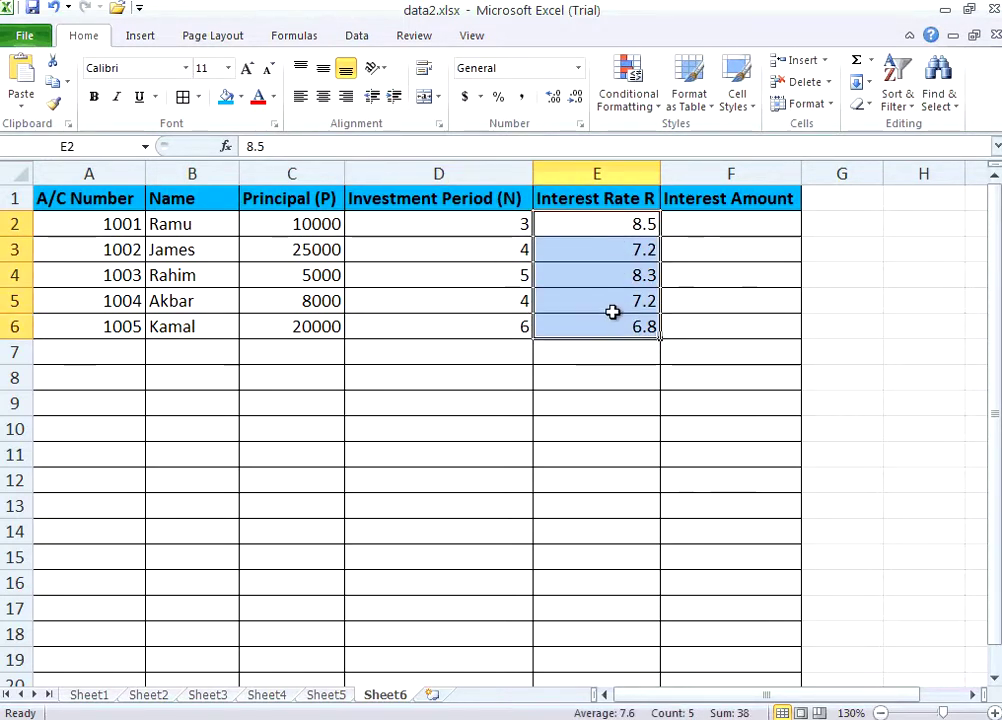
pyautogui.moveTo(503, 226); pyautogui.dragTo(502, 321)
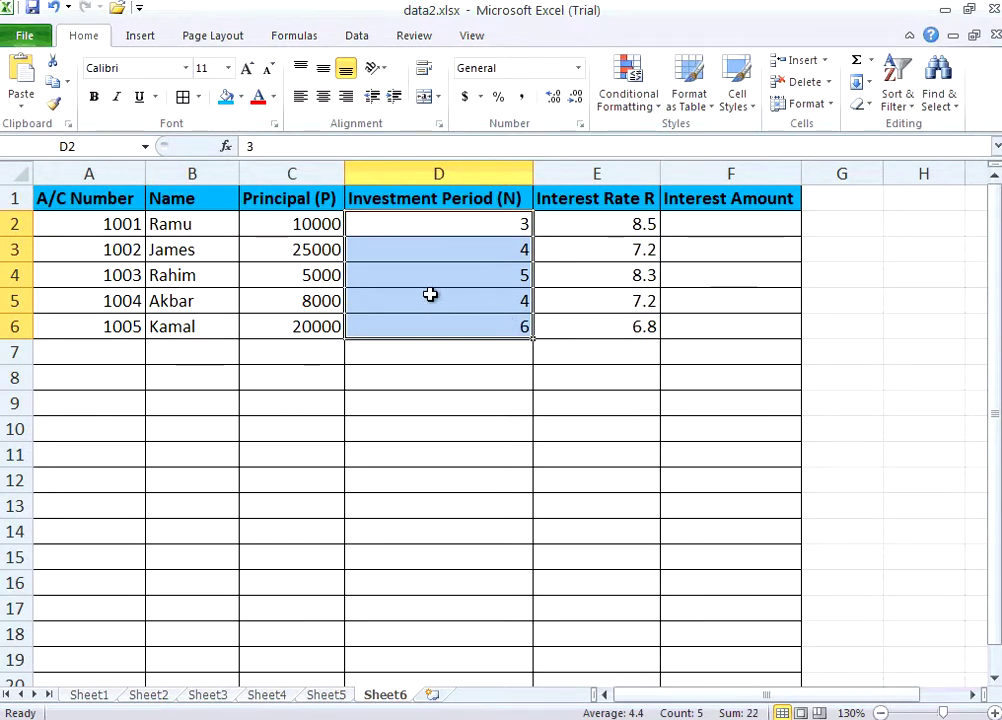
pyautogui.click(725, 226)
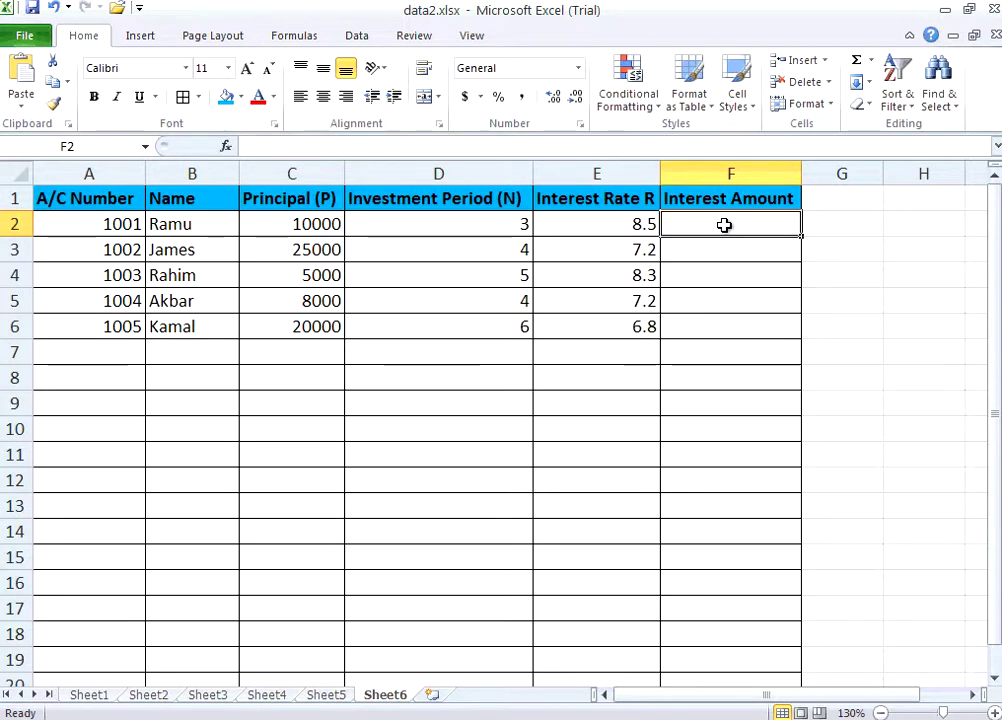
pyautogui.click(637, 227)
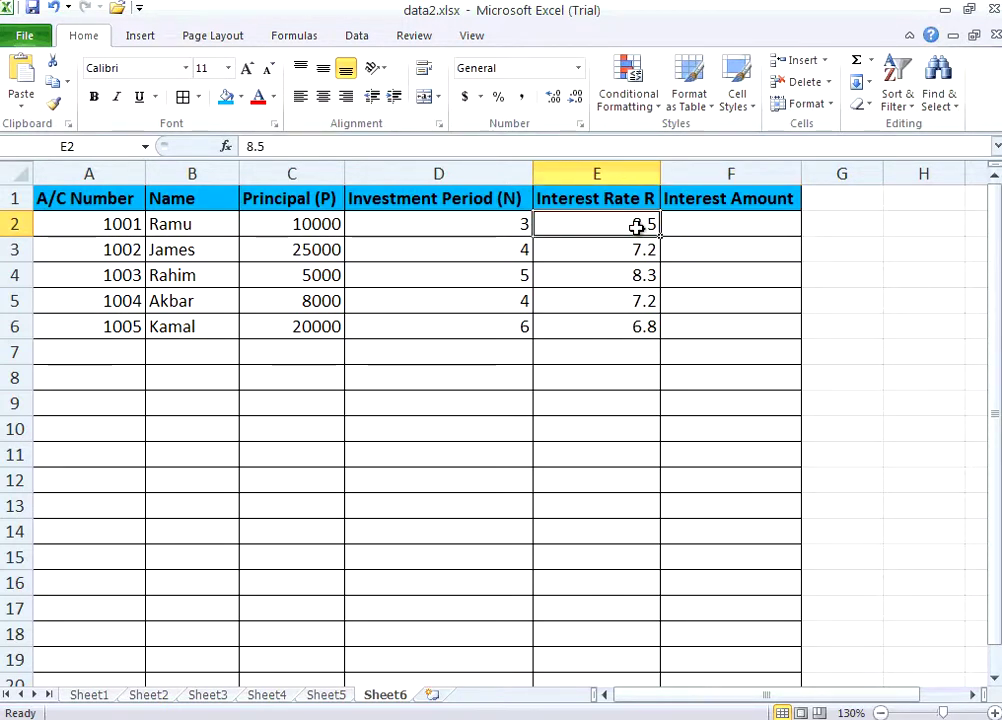
pyautogui.click(710, 234)
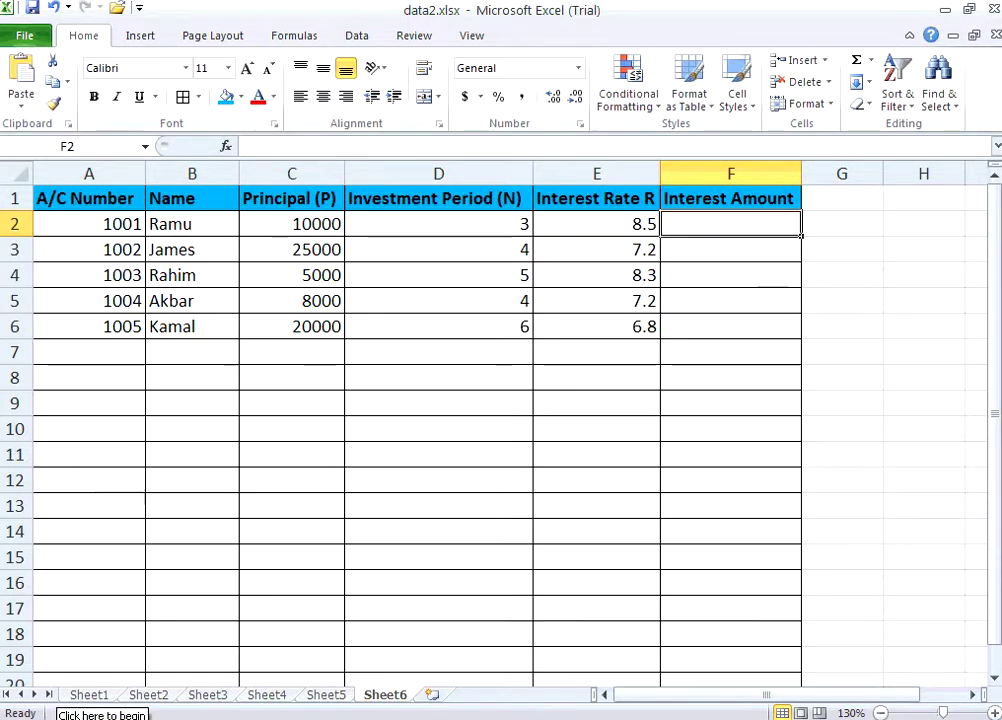
# - Use Calculator to work out 10000 × 3 × 8.5 ÷ 100 = 2550, then close it
pyautogui.click(15, 718)
pyautogui.click(78, 547)
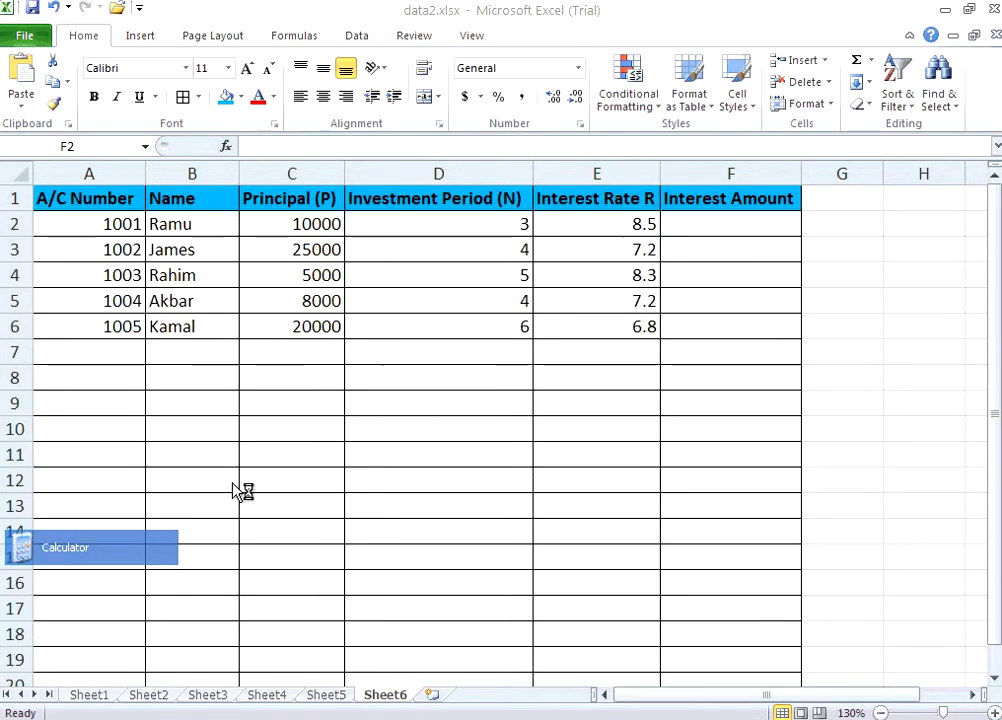
pyautogui.moveTo(165, 40); pyautogui.dragTo(497, 375)
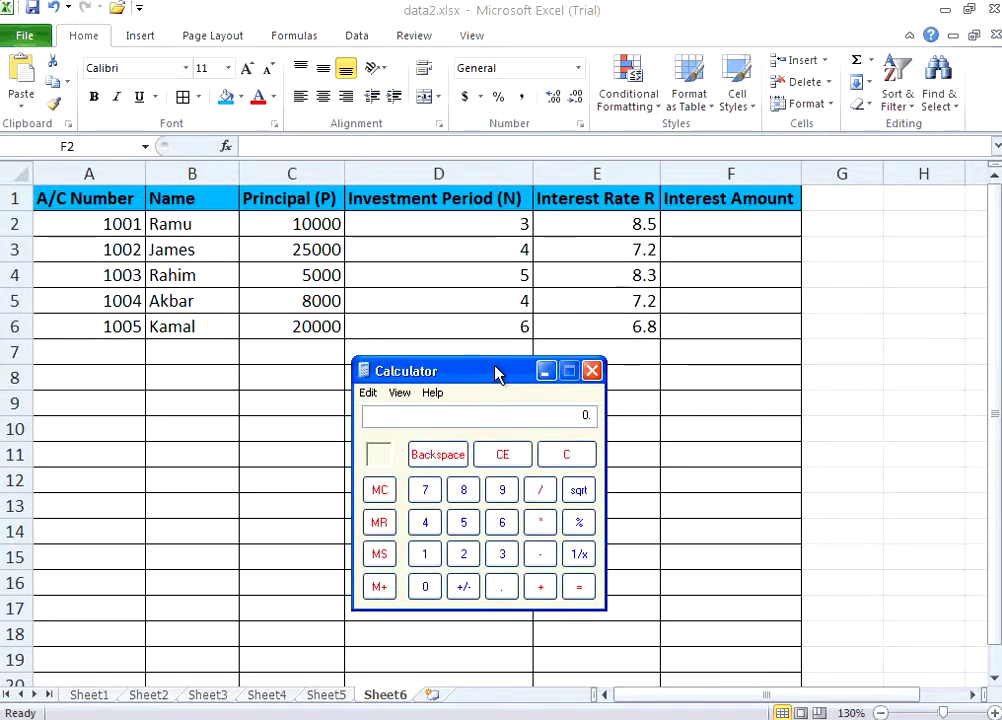
pyautogui.write('000')
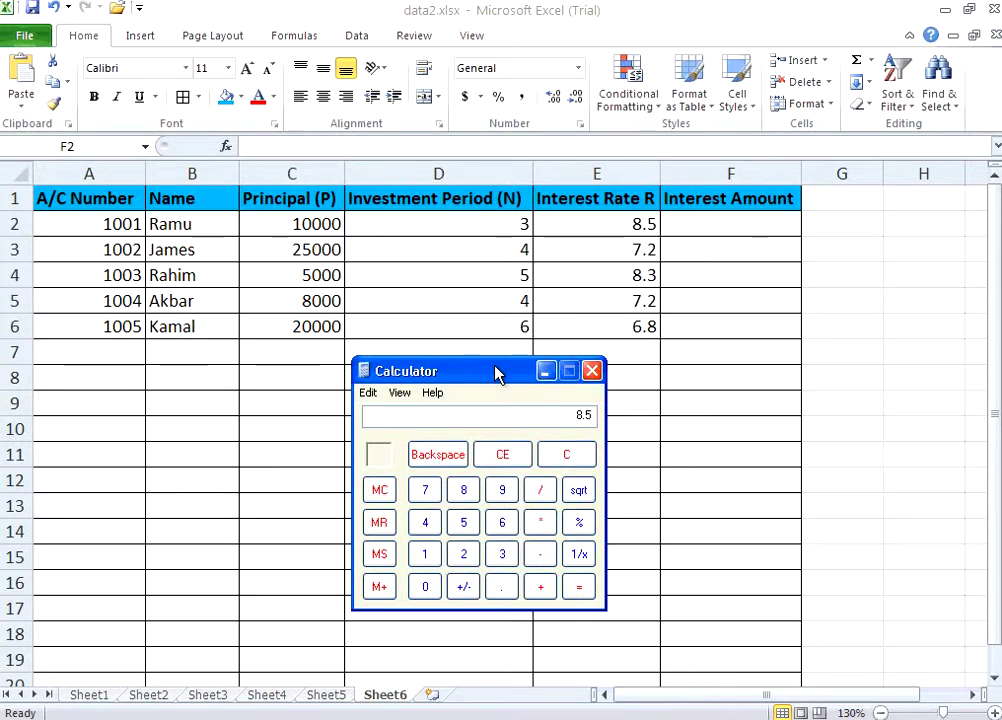
pyautogui.write('10')
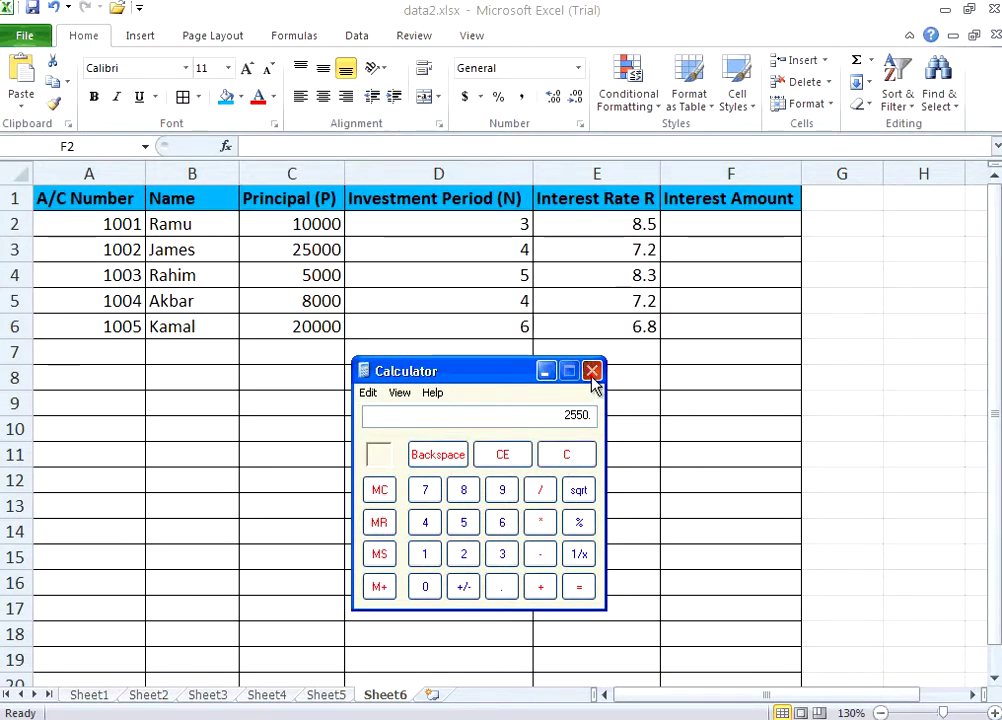
pyautogui.click(592, 371)
pyautogui.click(727, 228)
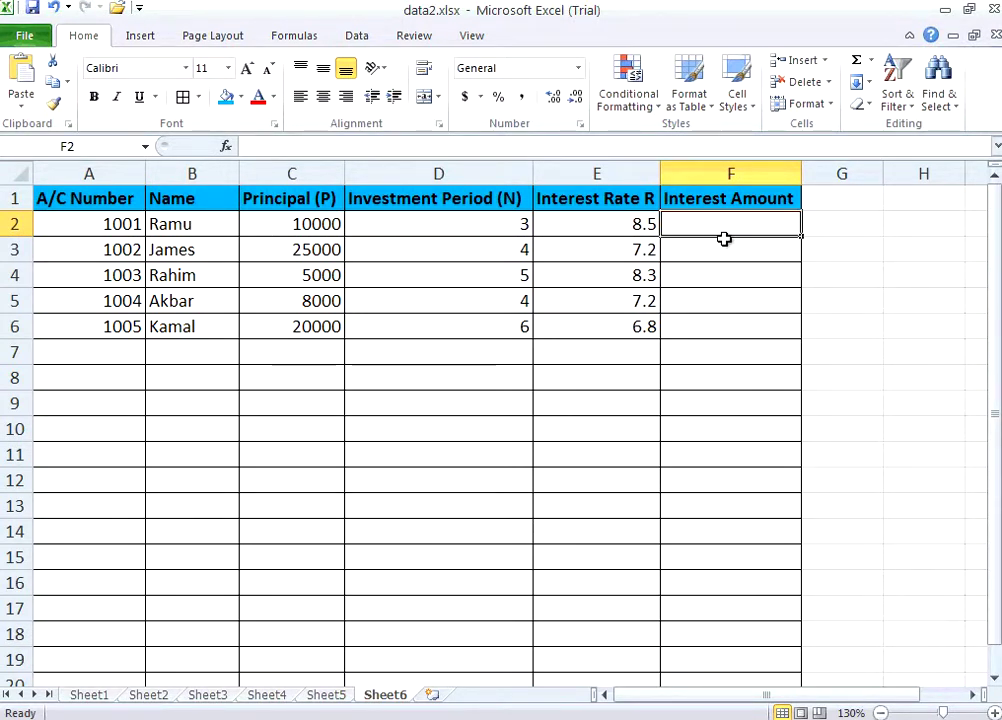
# - Enter =C2*D2*E2/100 in F2 so account 1001's interest reads 2550
pyautogui.write('=')
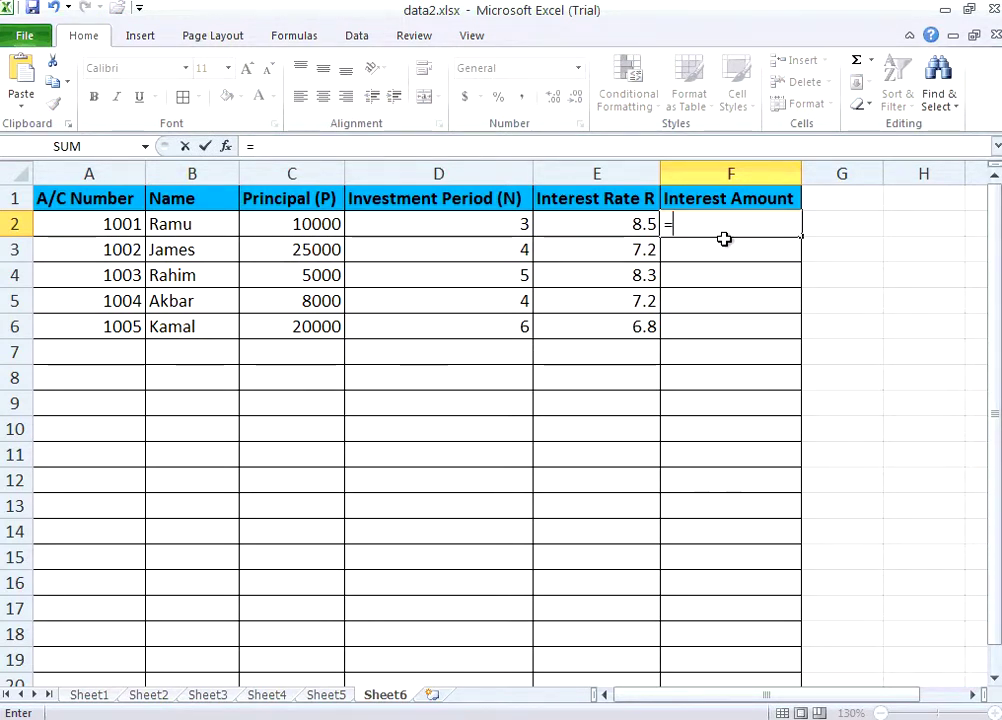
pyautogui.click(291, 228)
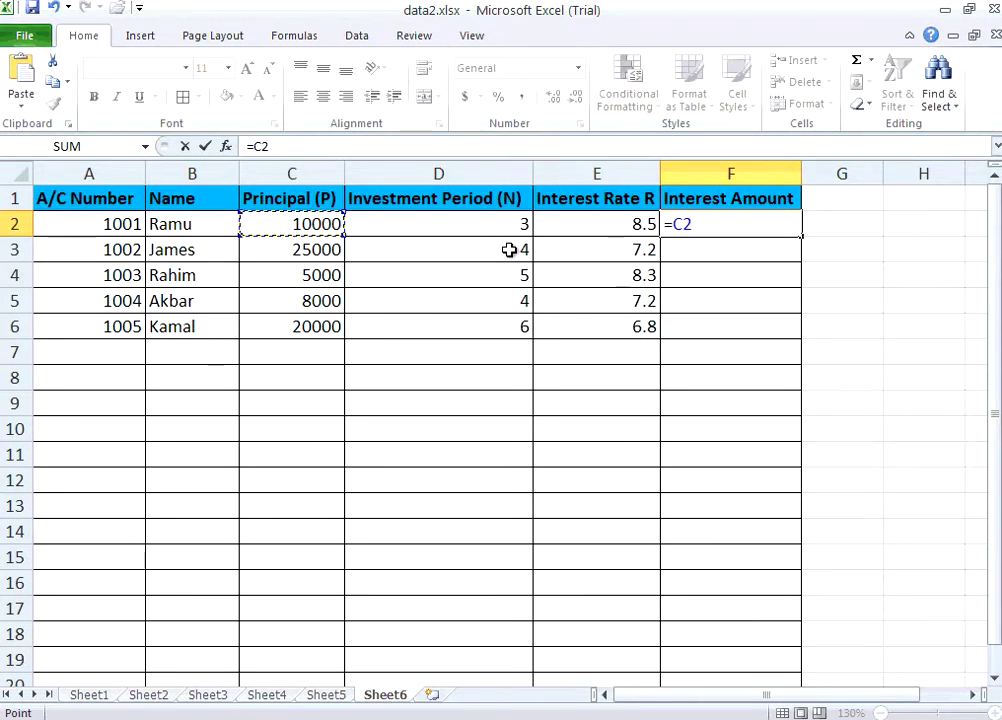
pyautogui.write('*')
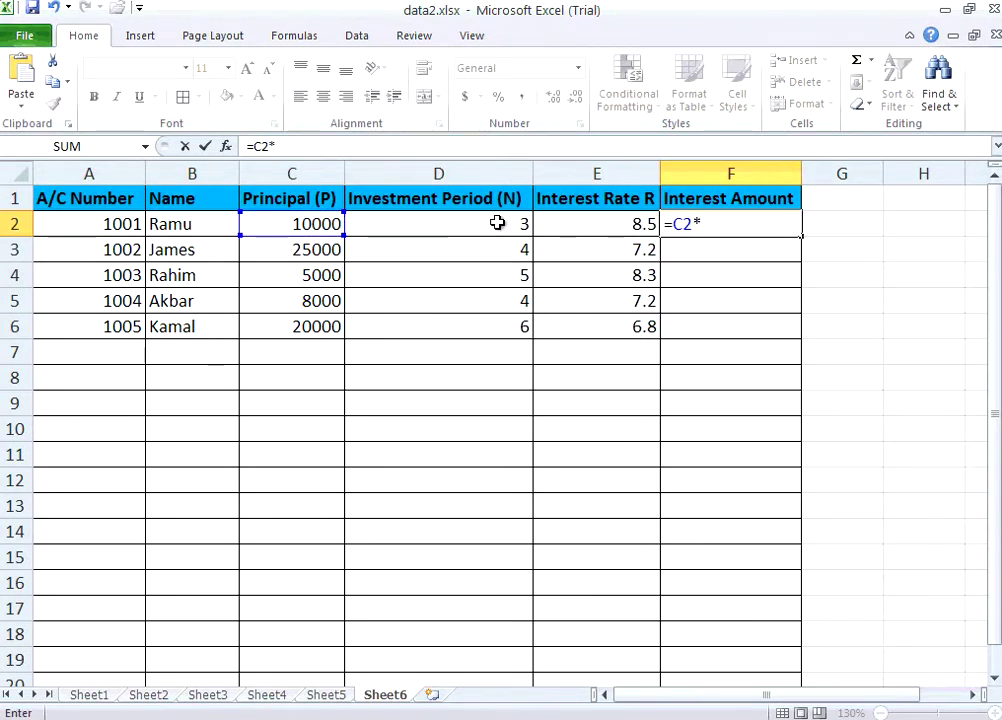
pyautogui.click(499, 224)
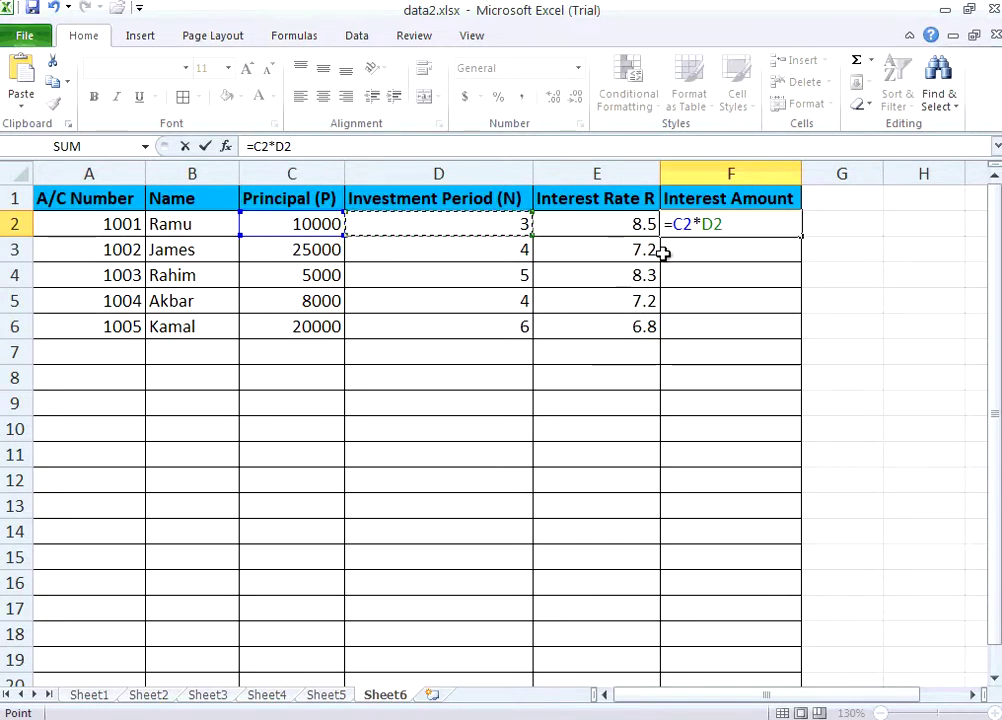
pyautogui.write('*')
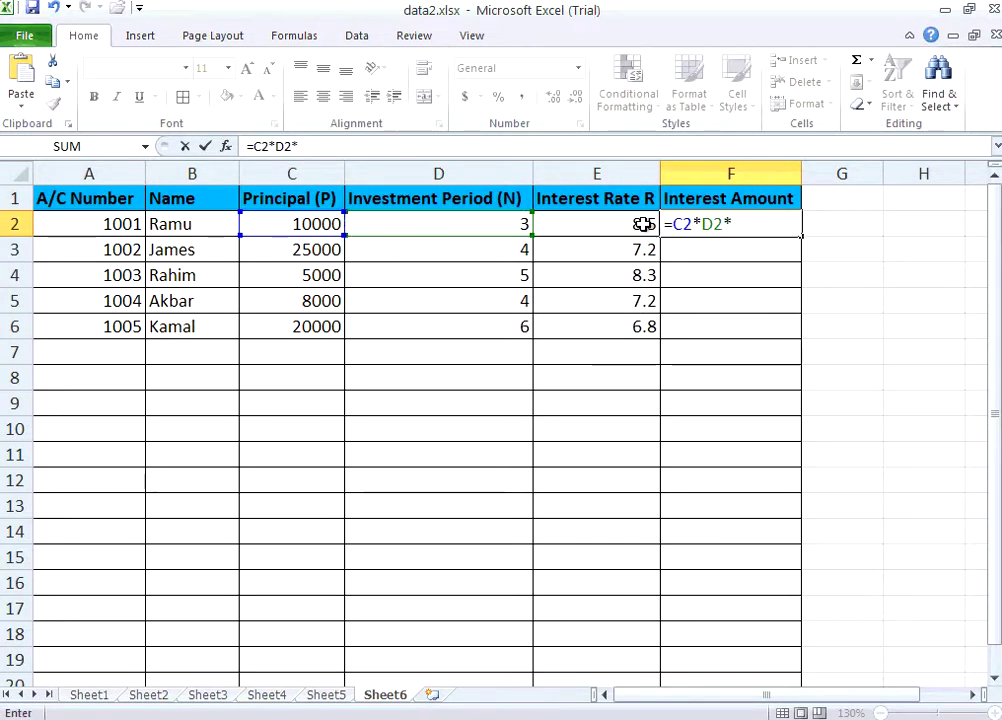
pyautogui.click(644, 224)
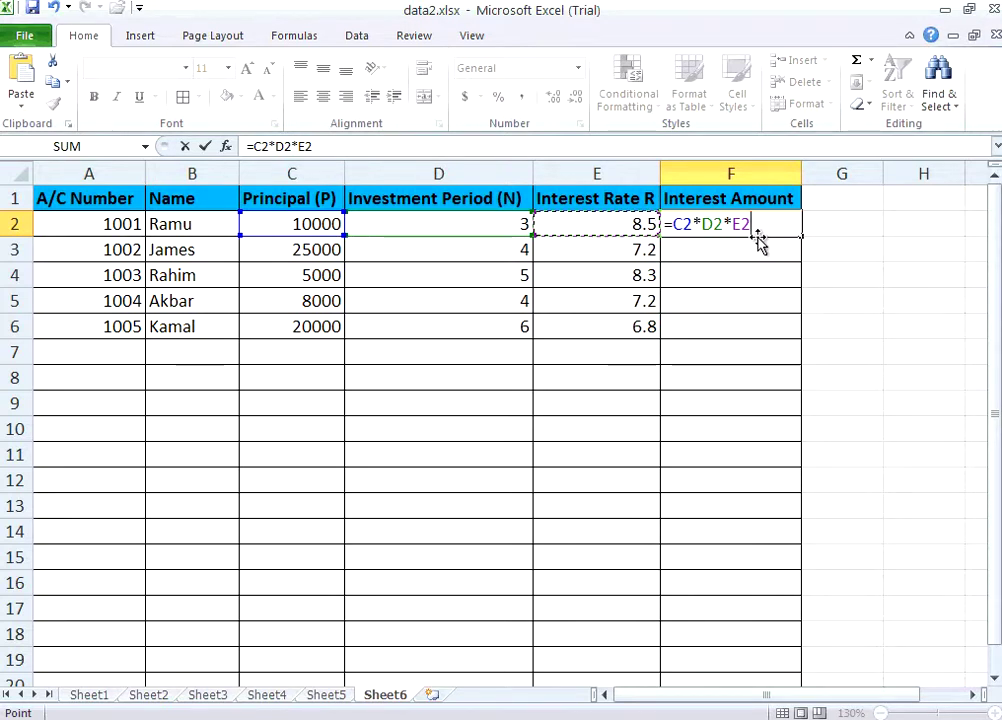
pyautogui.write('/100')
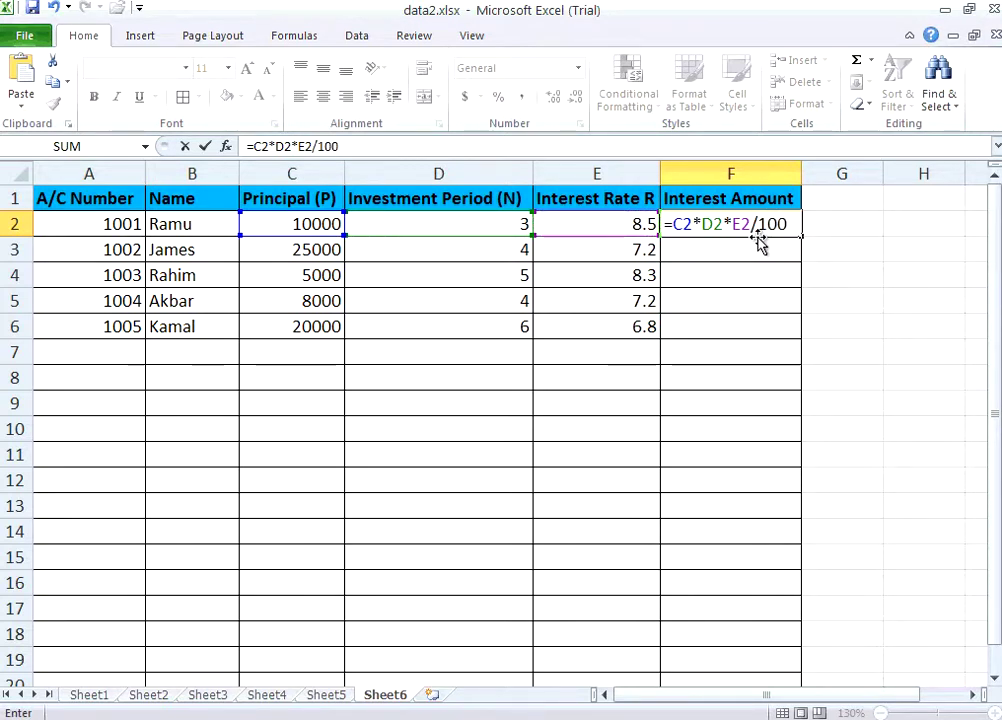
pyautogui.press('Return')
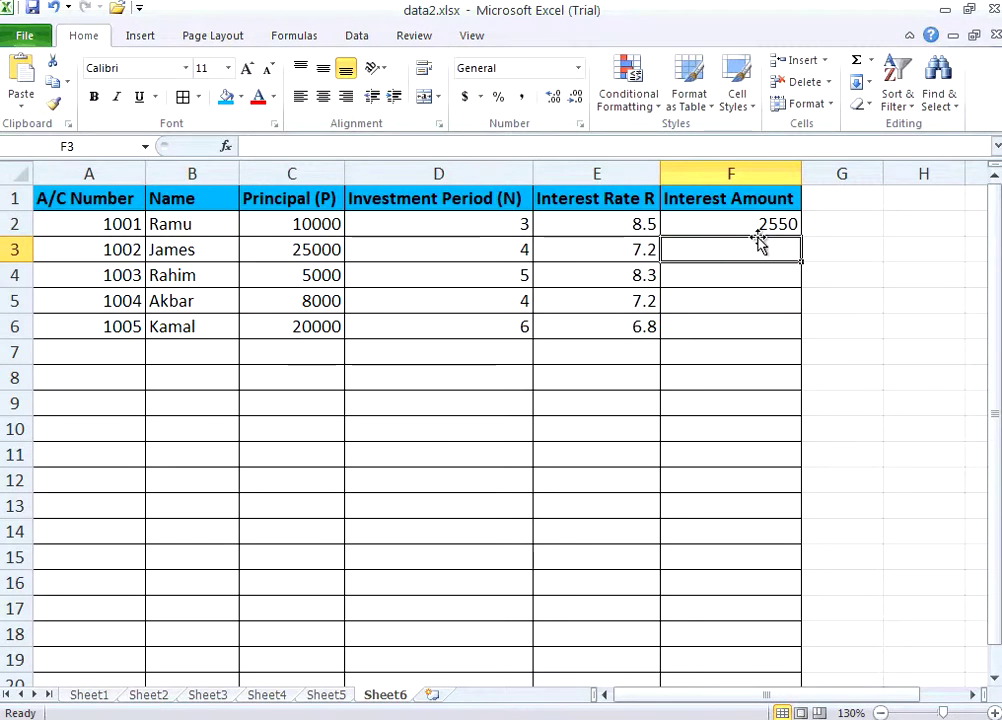
pyautogui.click(758, 234)
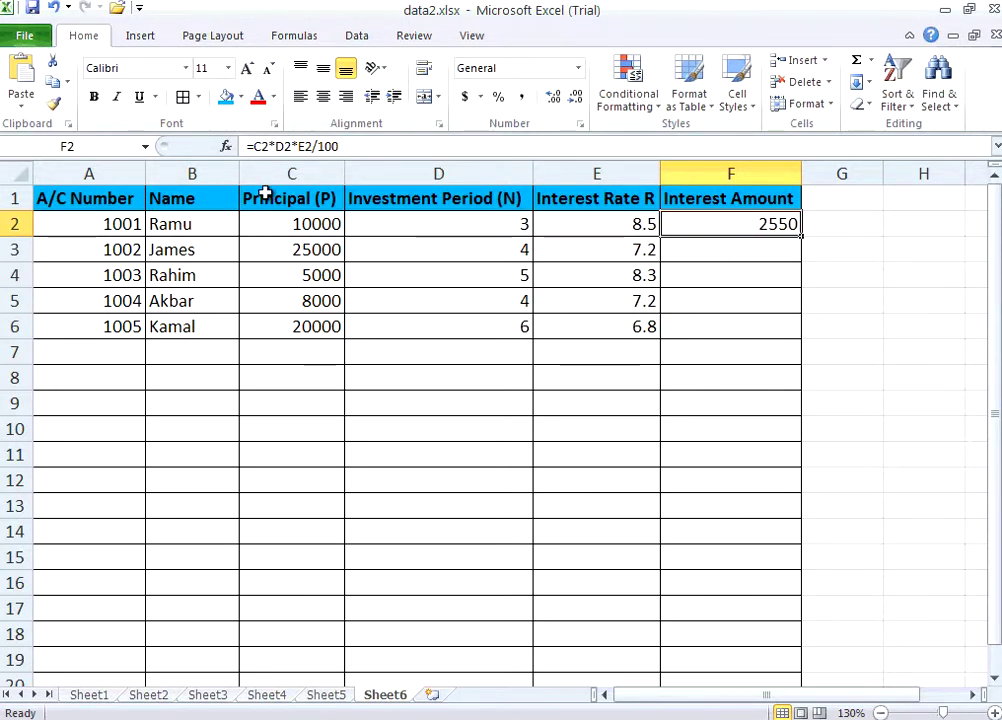
pyautogui.click(300, 226)
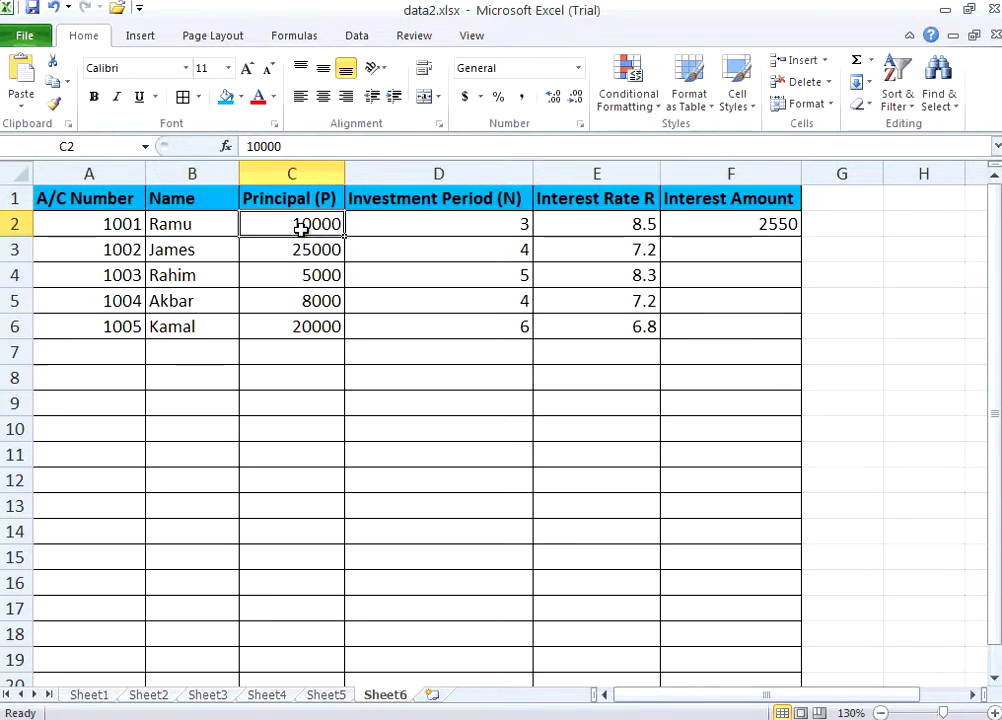
pyautogui.click(767, 224)
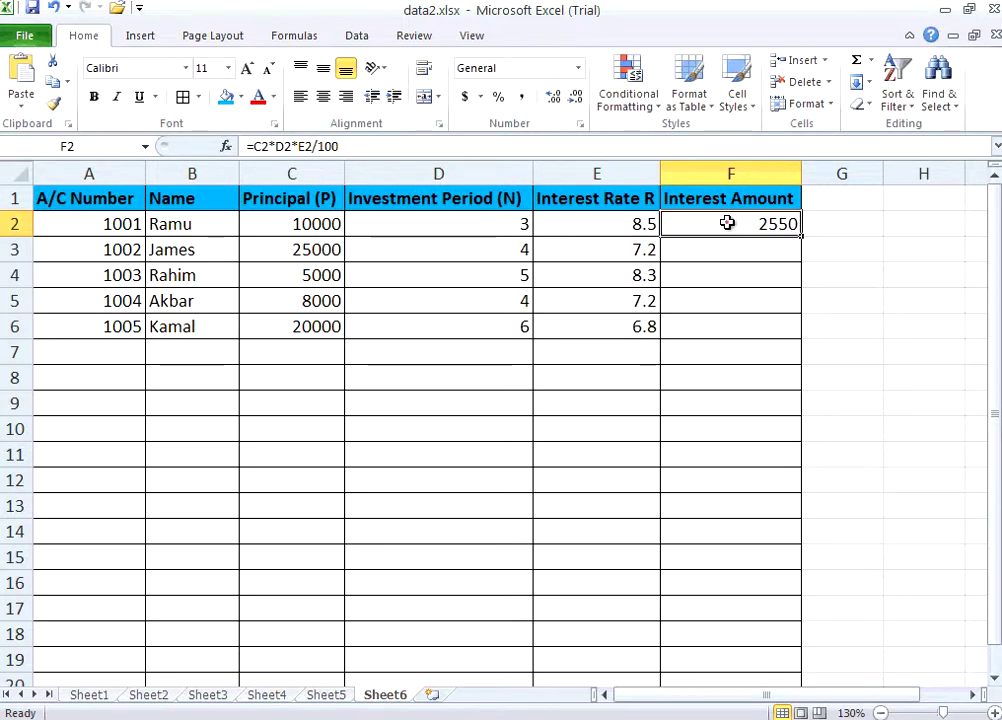
# - Copy the F2 interest formula into F3:F6, giving 7200, 2075, 2304 and 8160
pyautogui.hotkey('ctrl', 'c')
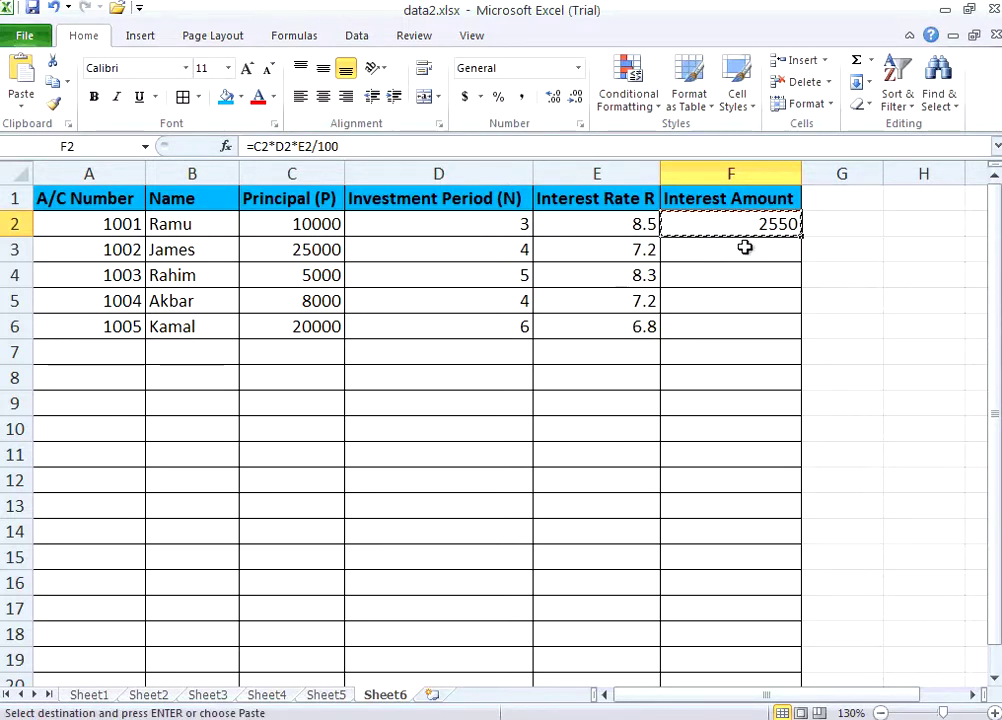
pyautogui.moveTo(745, 246); pyautogui.dragTo(752, 315)
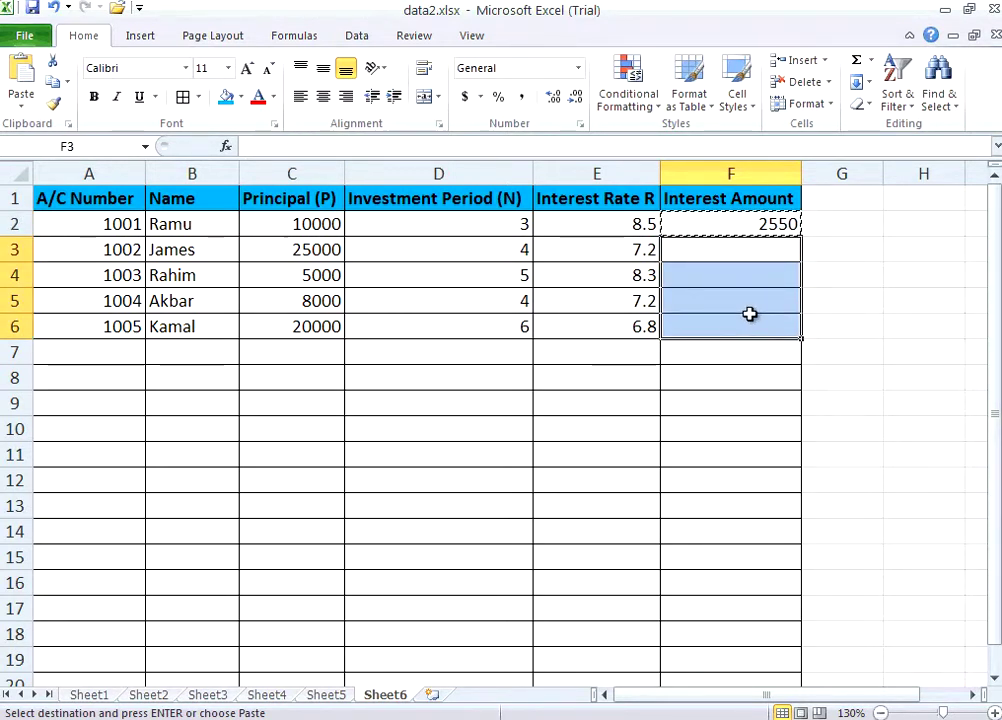
pyautogui.hotkey('ctrl', 'v')
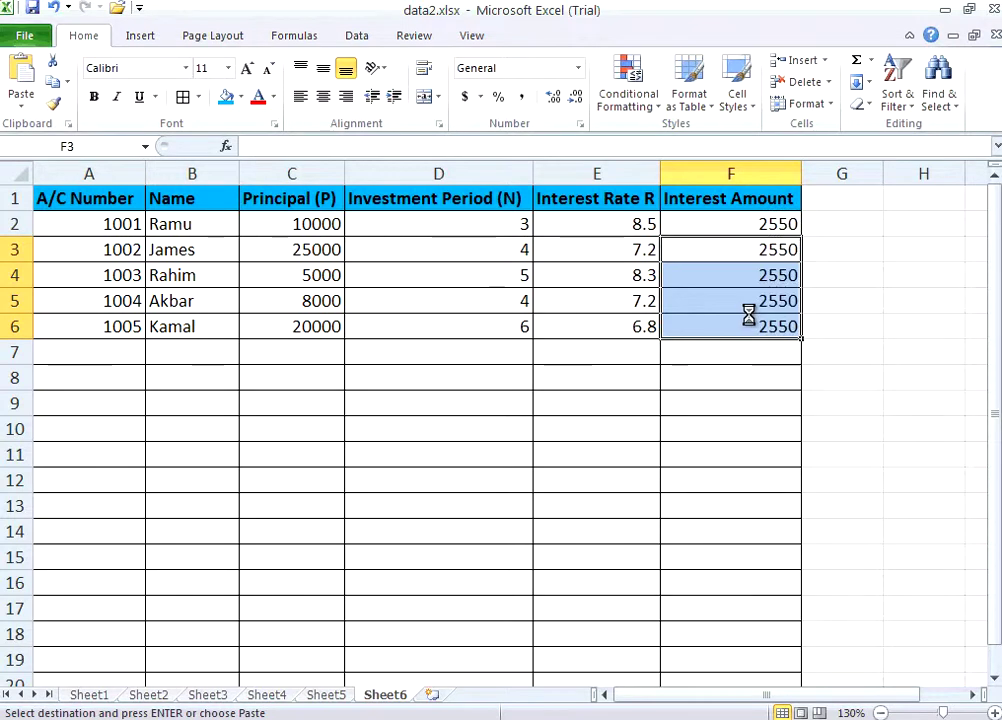
pyautogui.click(740, 251)
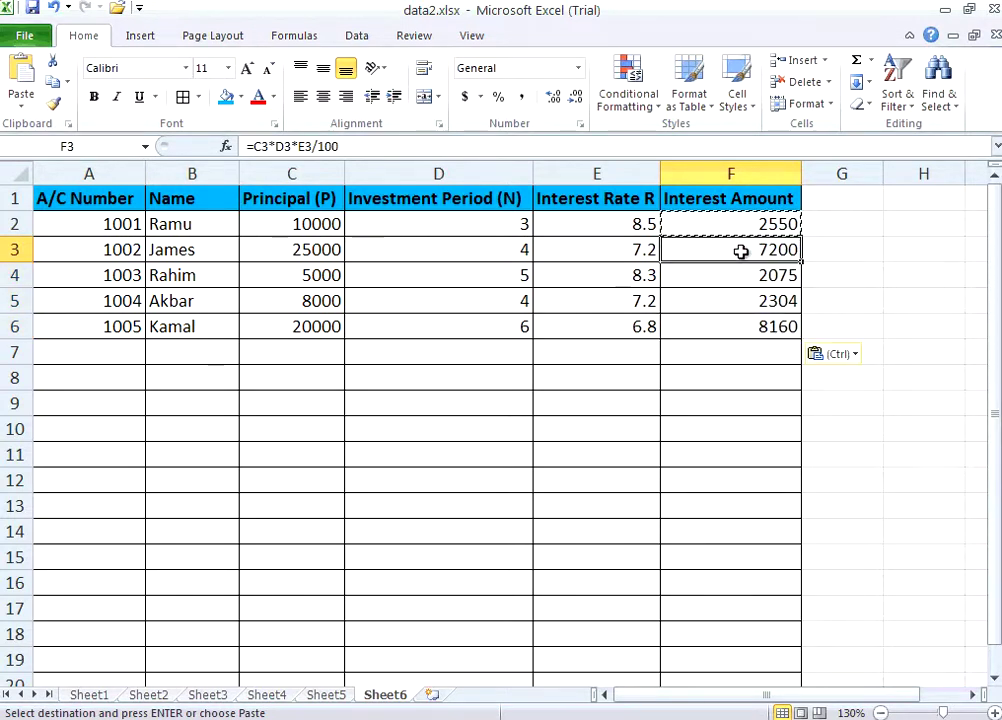
pyautogui.click(721, 222)
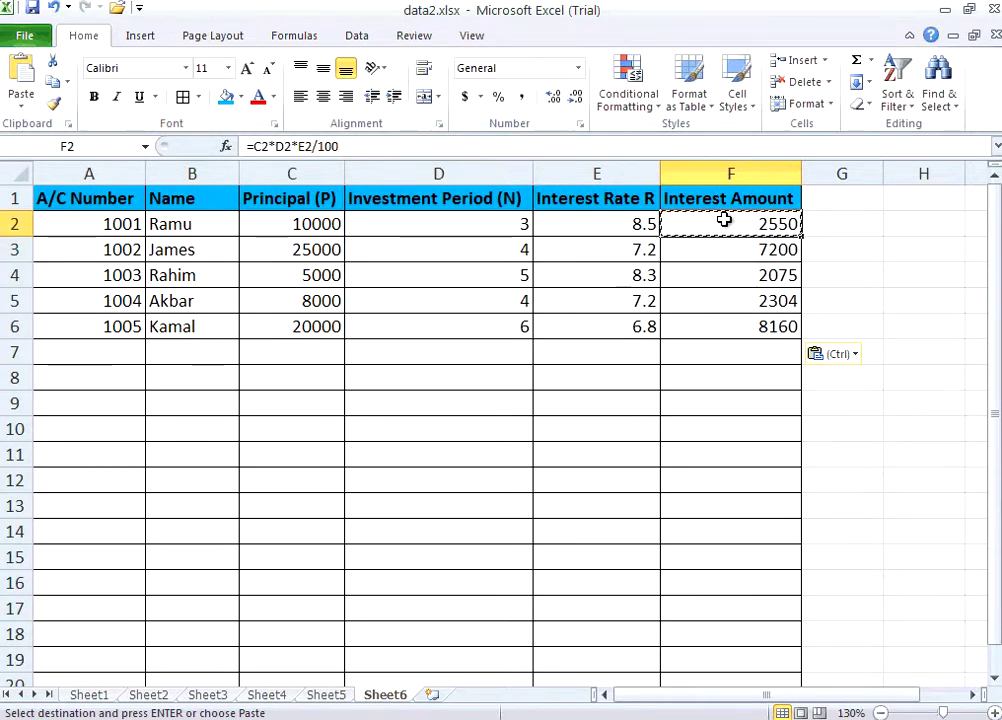
pyautogui.press('Escape')
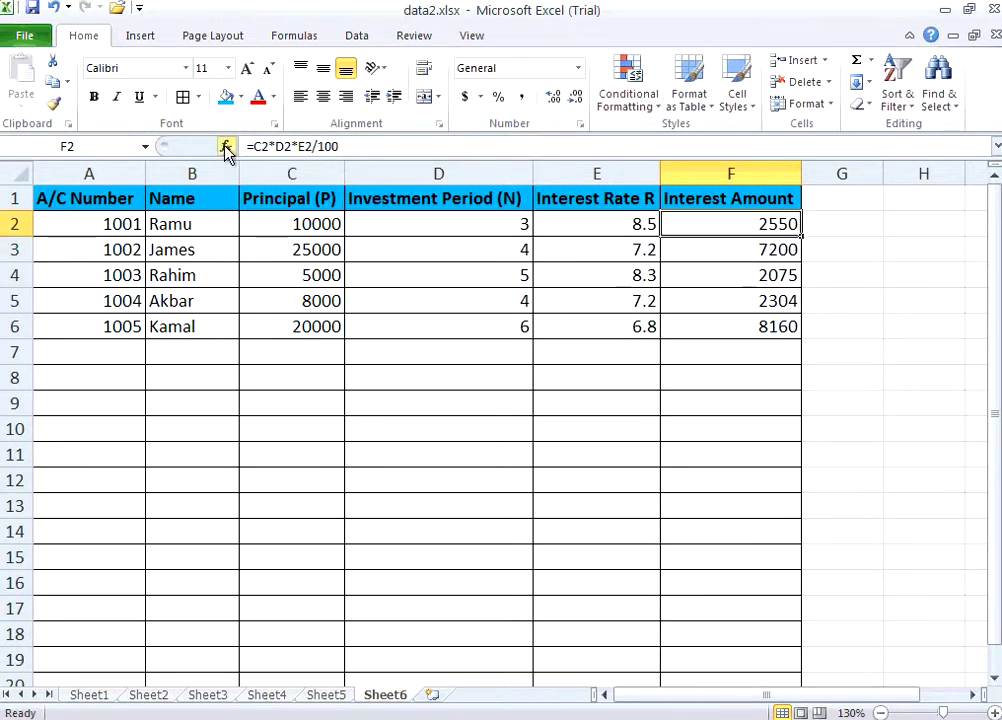
pyautogui.click(732, 253)
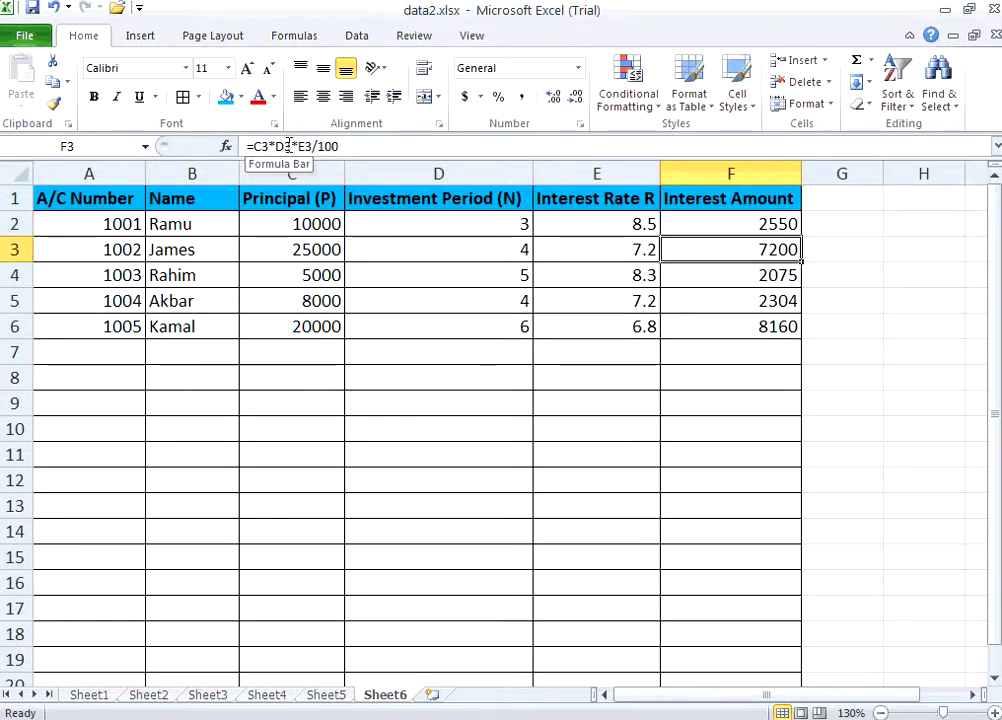
pyautogui.click(772, 276)
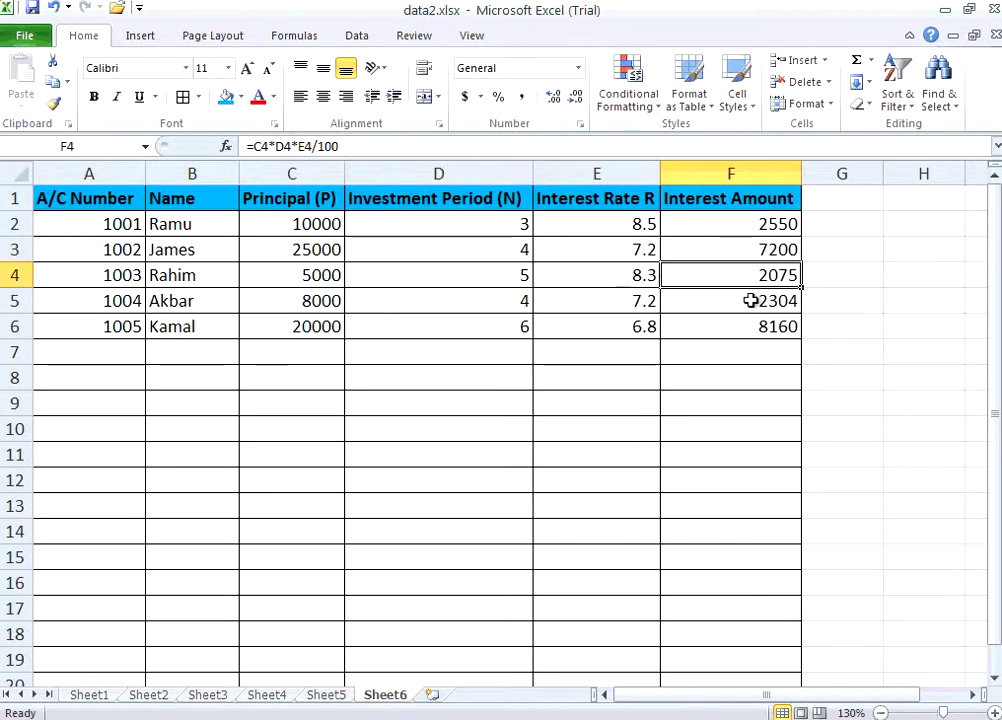
pyautogui.click(742, 309)
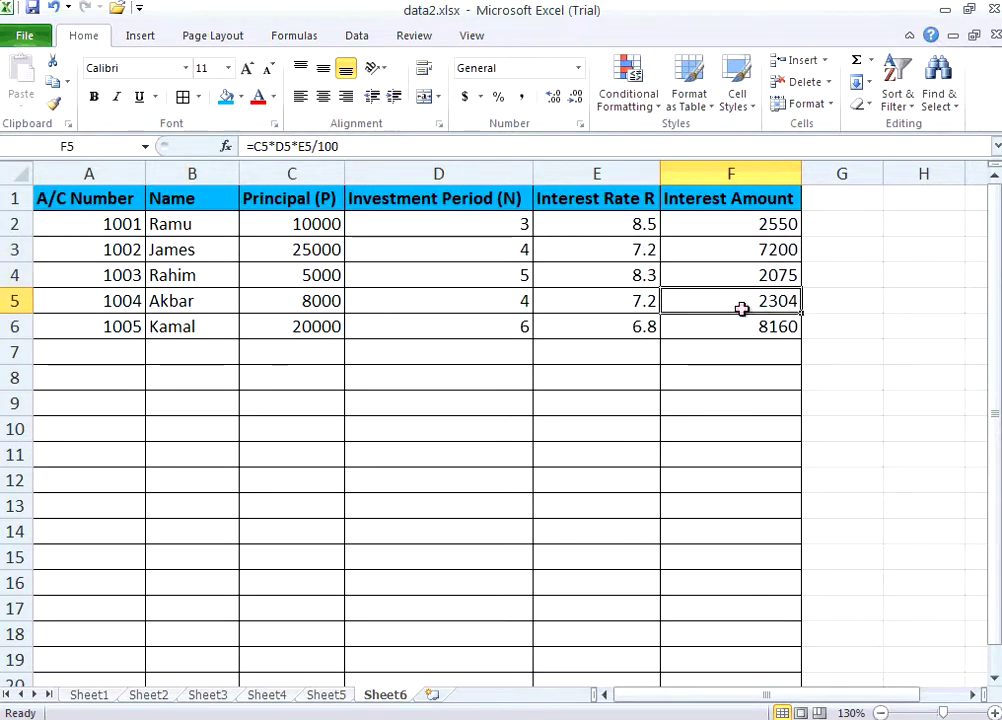
pyautogui.click(731, 328)
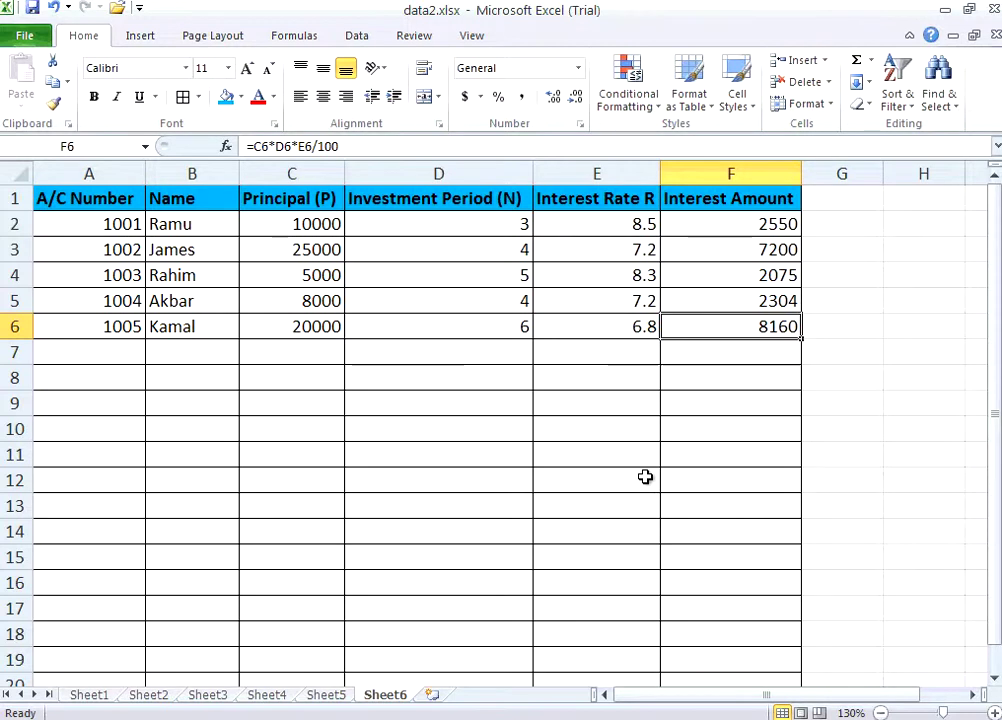
pyautogui.click(738, 375)
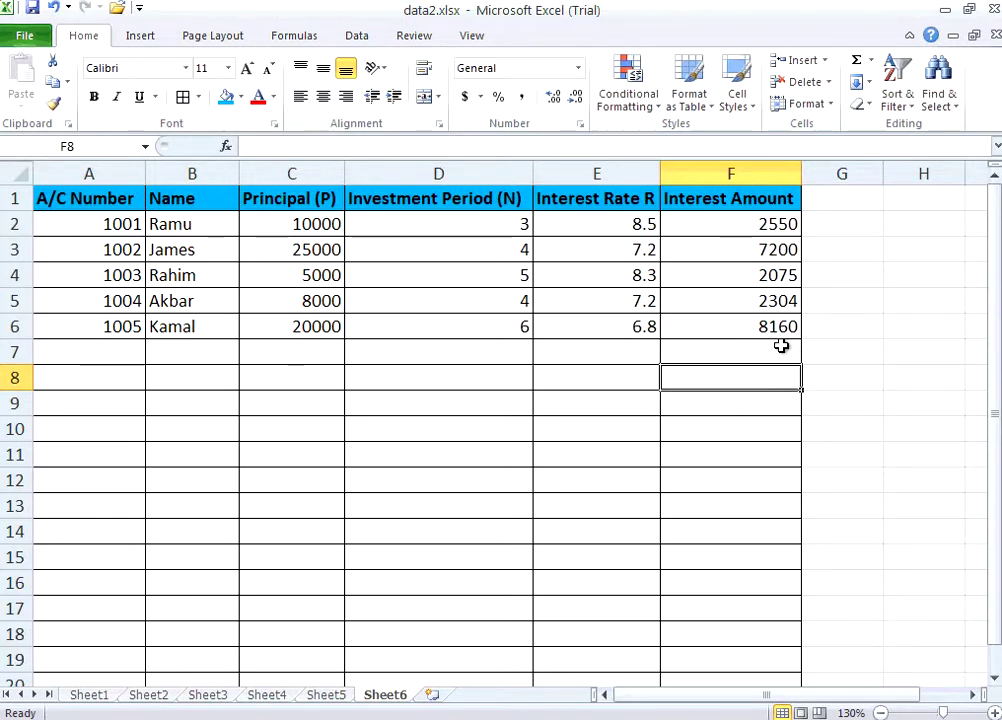
# - Type the label Total in E8
pyautogui.press('Left')
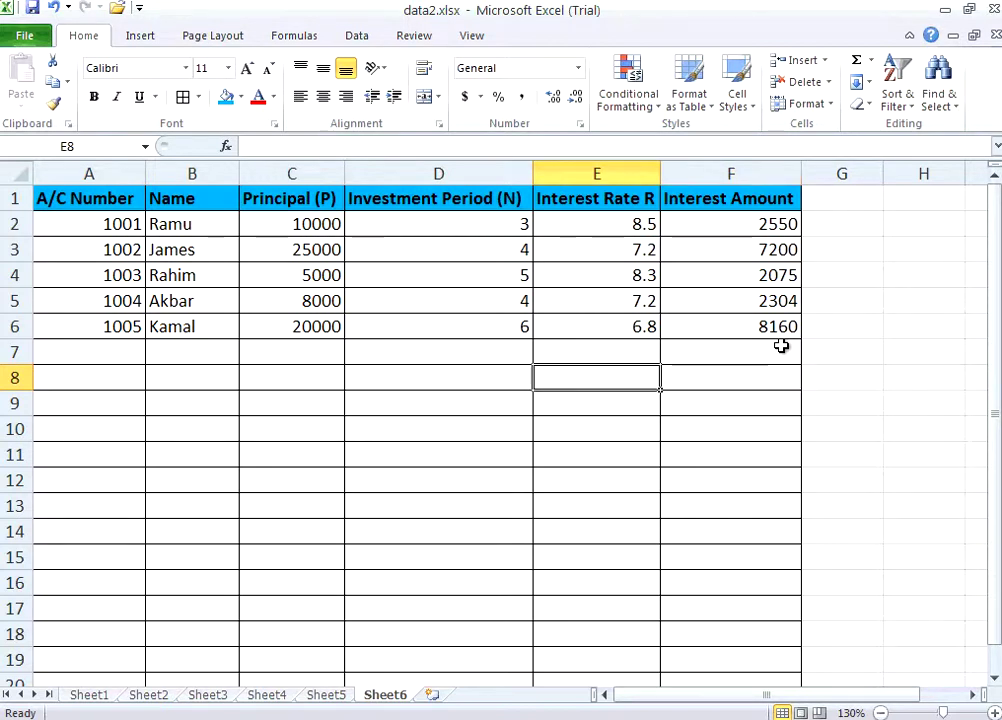
pyautogui.write('Total')
pyautogui.press('Tab')
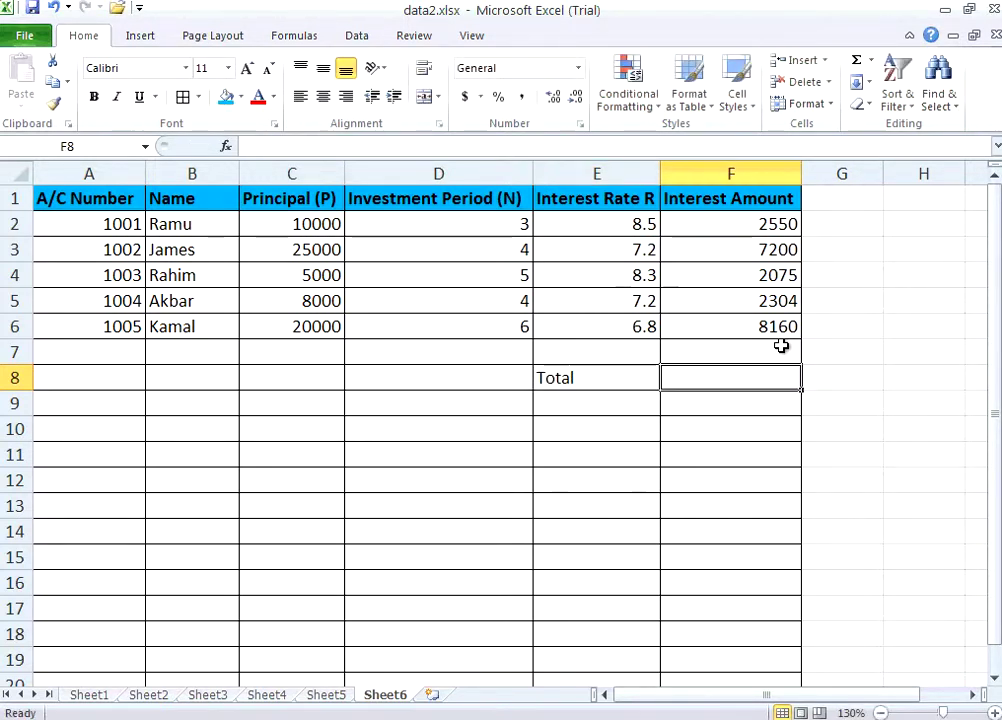
# - Enter =SUM(F2:F6) in F8 to total the interest amounts, 22289
pyautogui.write('=sum')
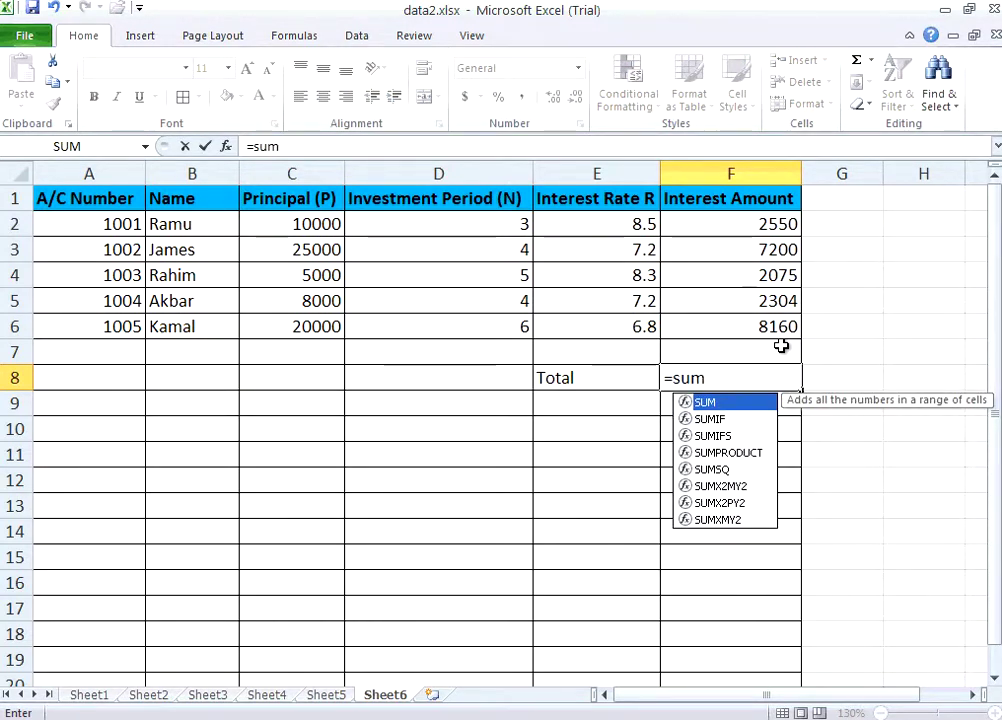
pyautogui.write('(')
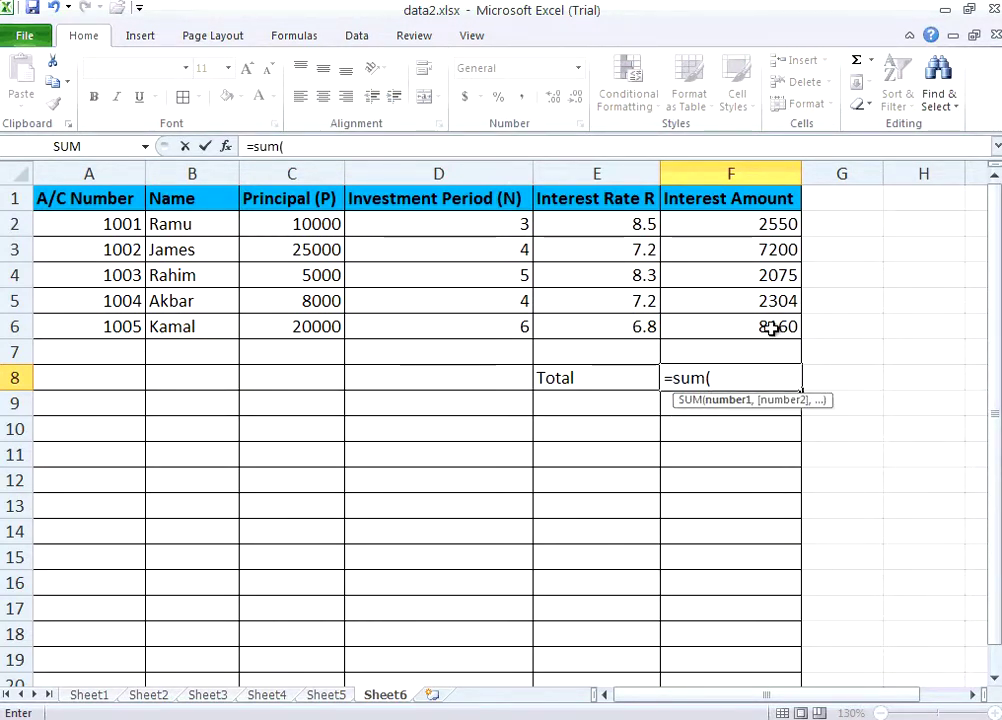
pyautogui.click(770, 327)
pyautogui.moveTo(770, 327); pyautogui.dragTo(747, 233)
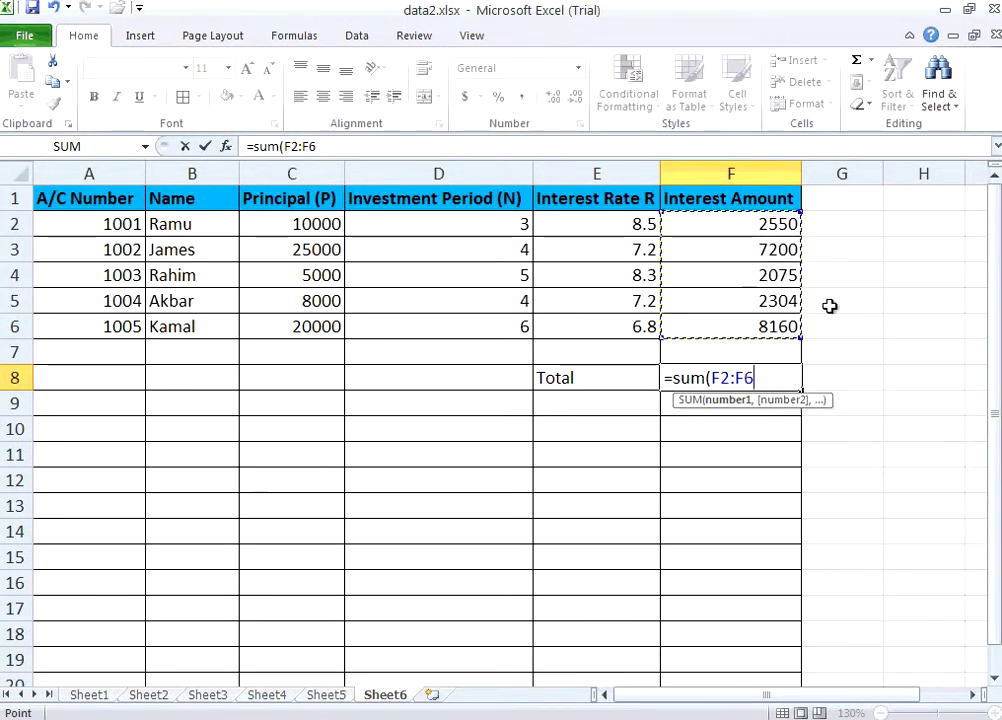
pyautogui.write(')')
pyautogui.press('Return')
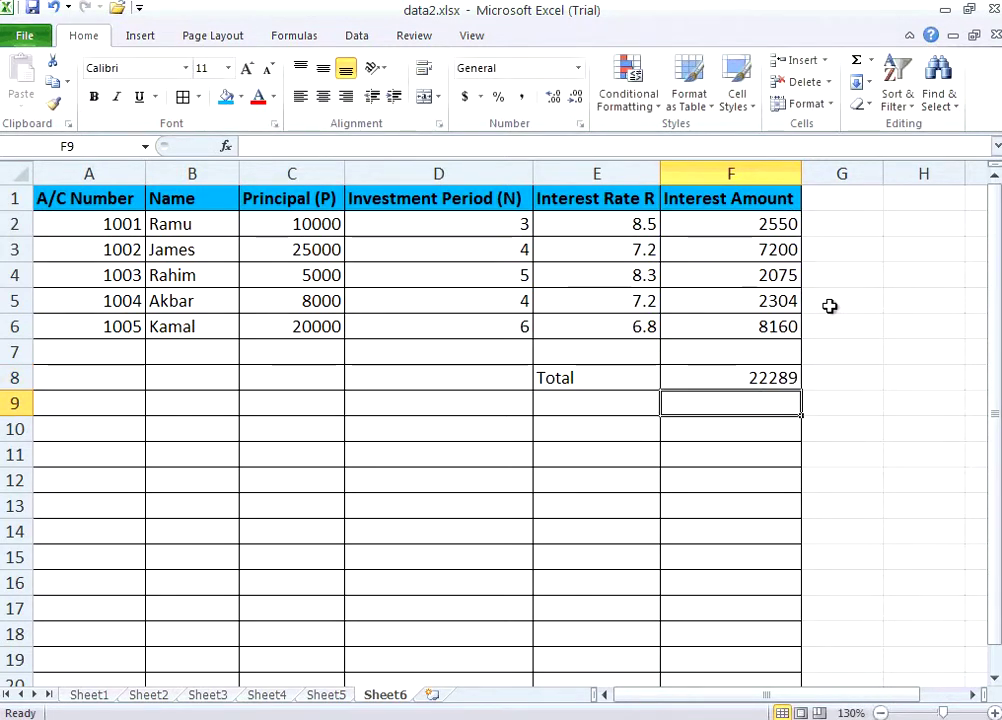
pyautogui.click(765, 379)
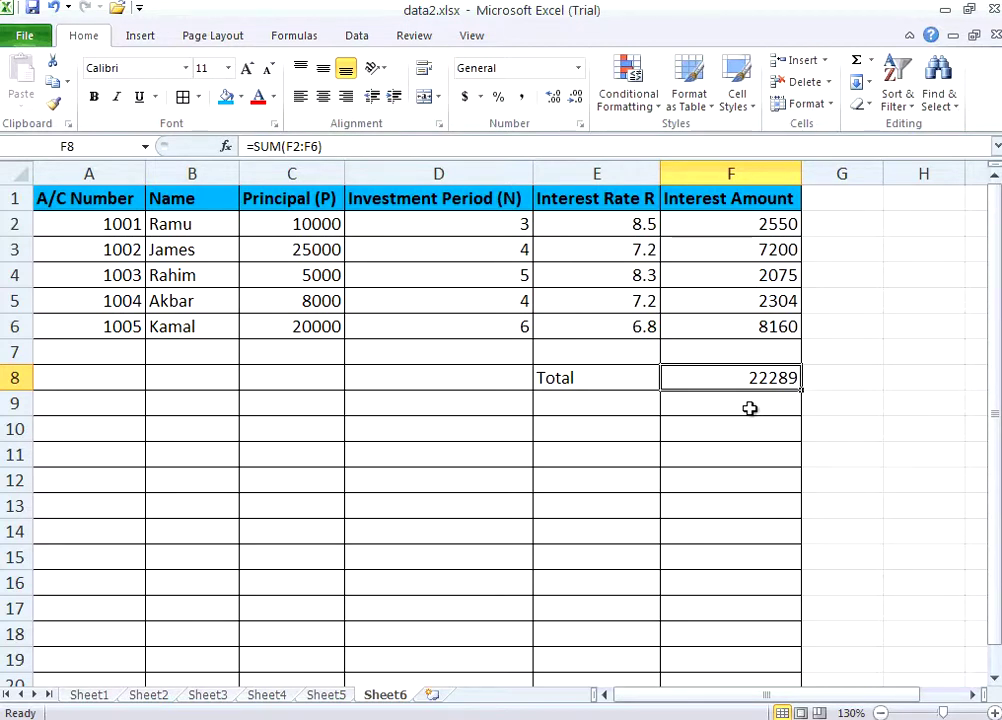
pyautogui.click(745, 227)
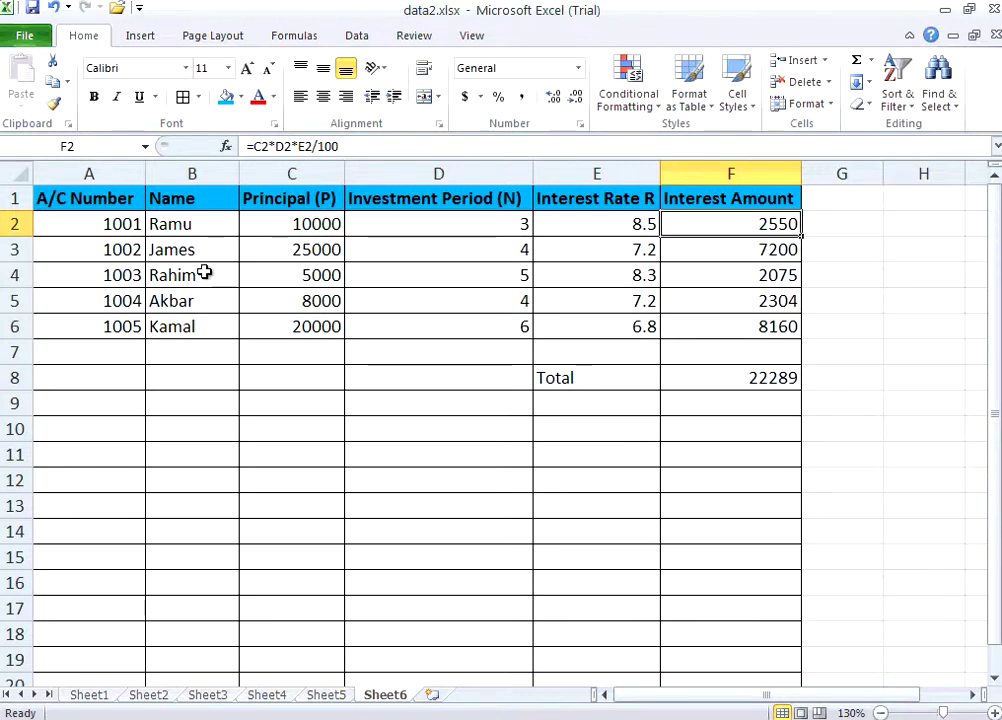
pyautogui.click(285, 224)
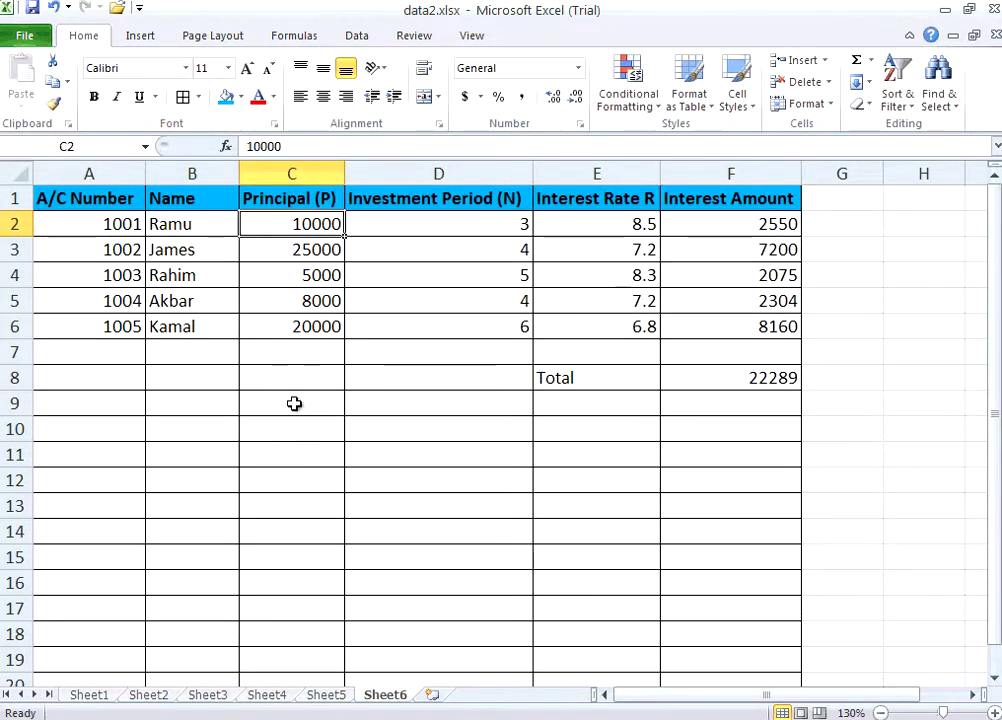
# - Clear the Total label from E8 and type Total in G8 instead
pyautogui.click(572, 376)
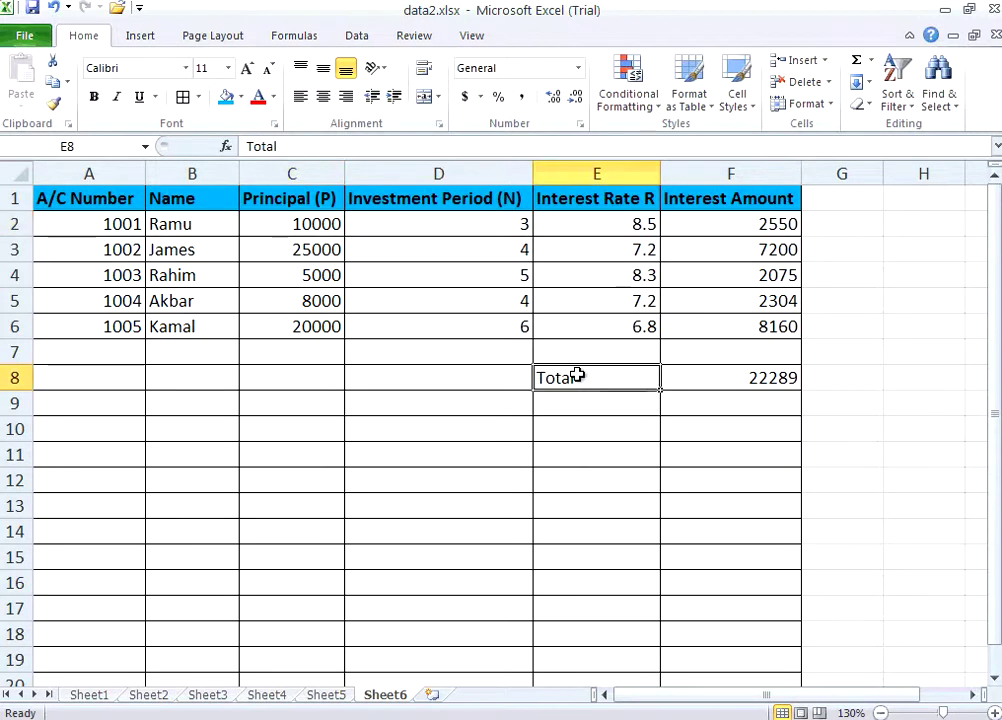
pyautogui.press('Delete')
pyautogui.press('Right')
pyautogui.press('Right')
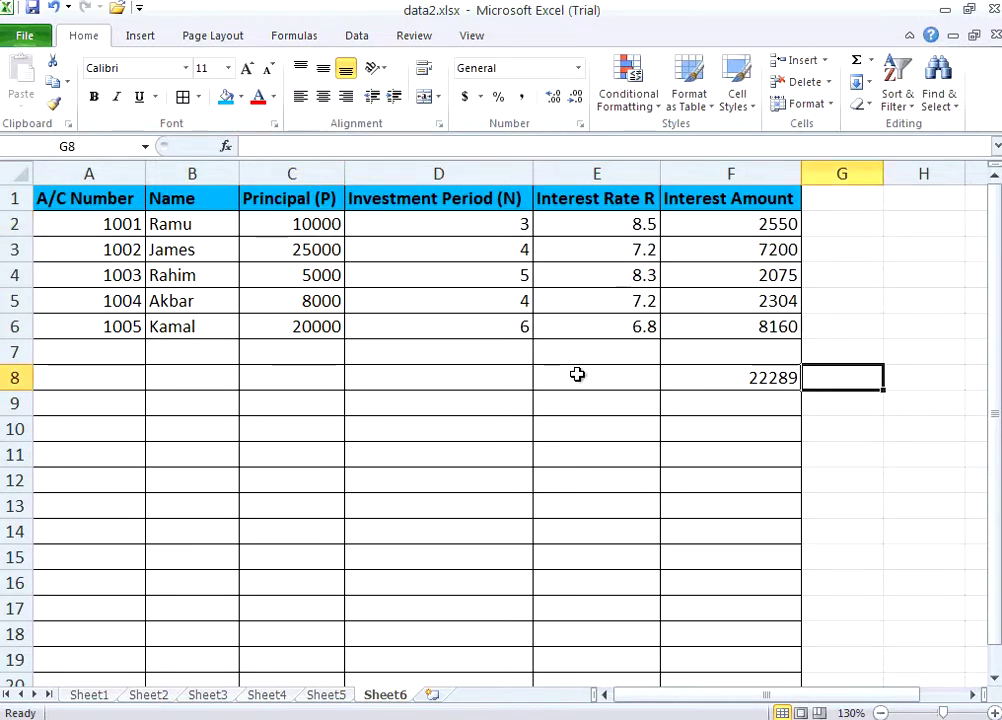
pyautogui.write('Total')
pyautogui.press('Return')
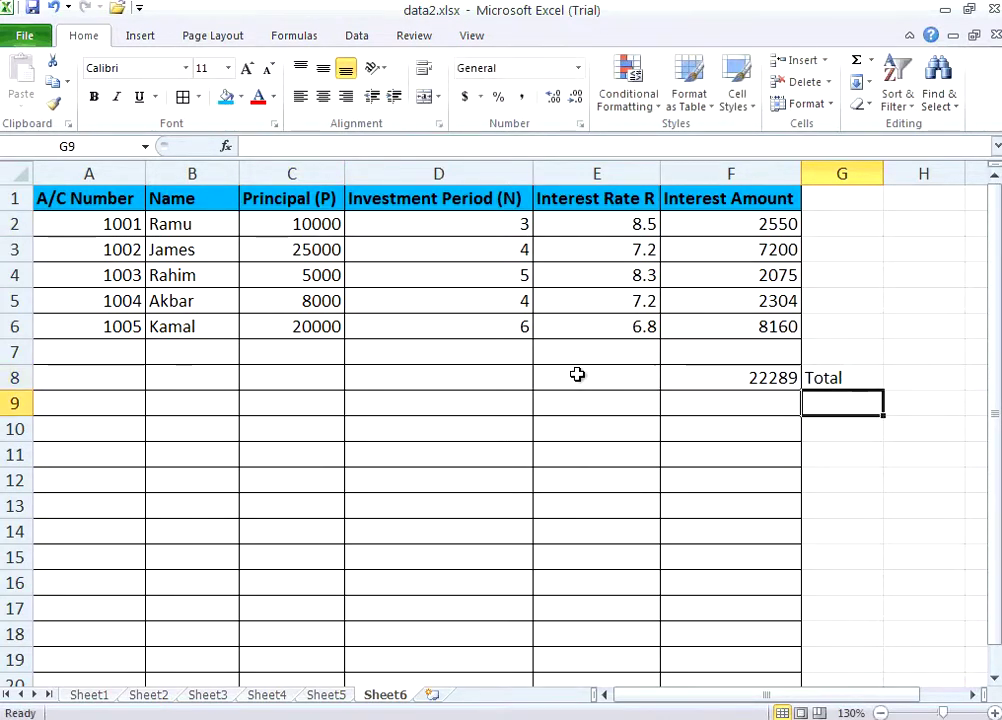
pyautogui.press('Down')
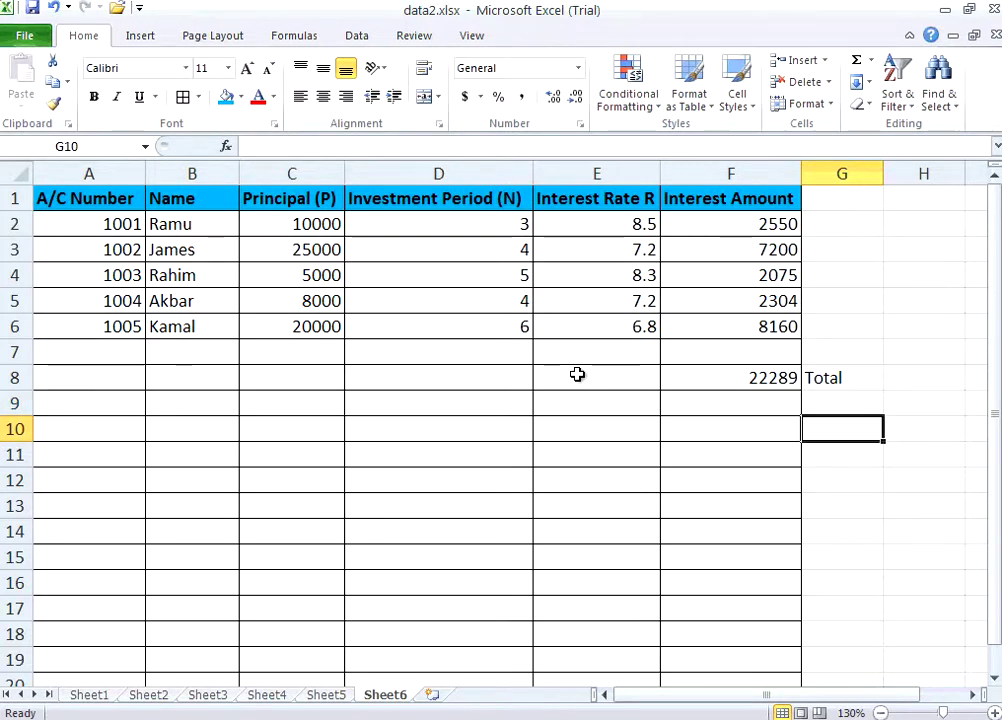
# - Type =count in C8 and commit it unfinished, leaving a #NAME? error
pyautogui.click(315, 378)
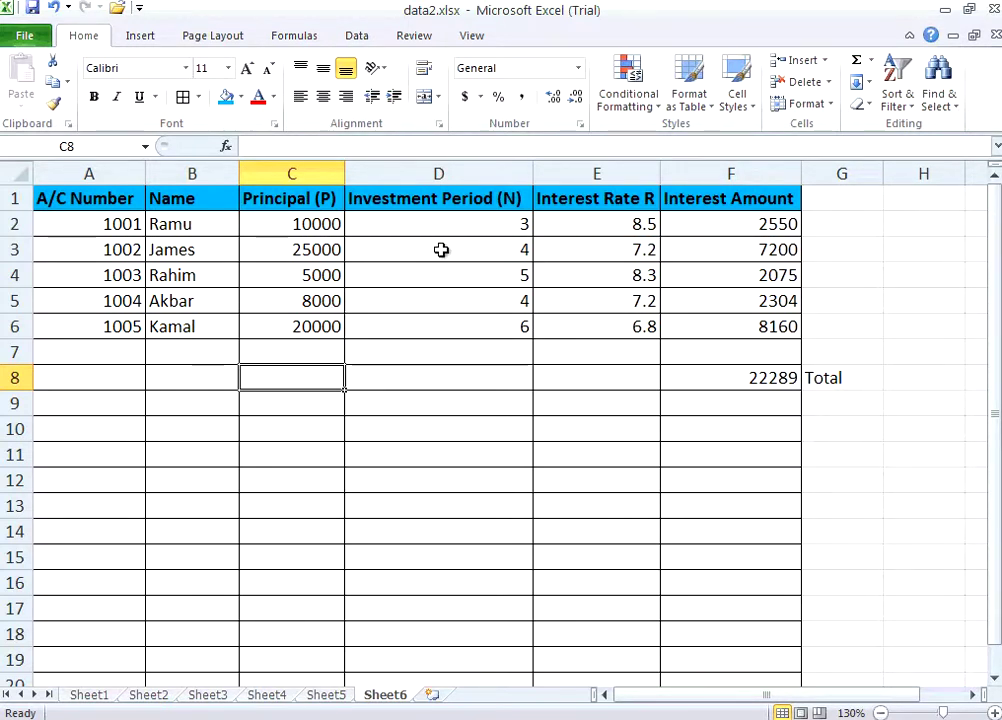
pyautogui.write('=')
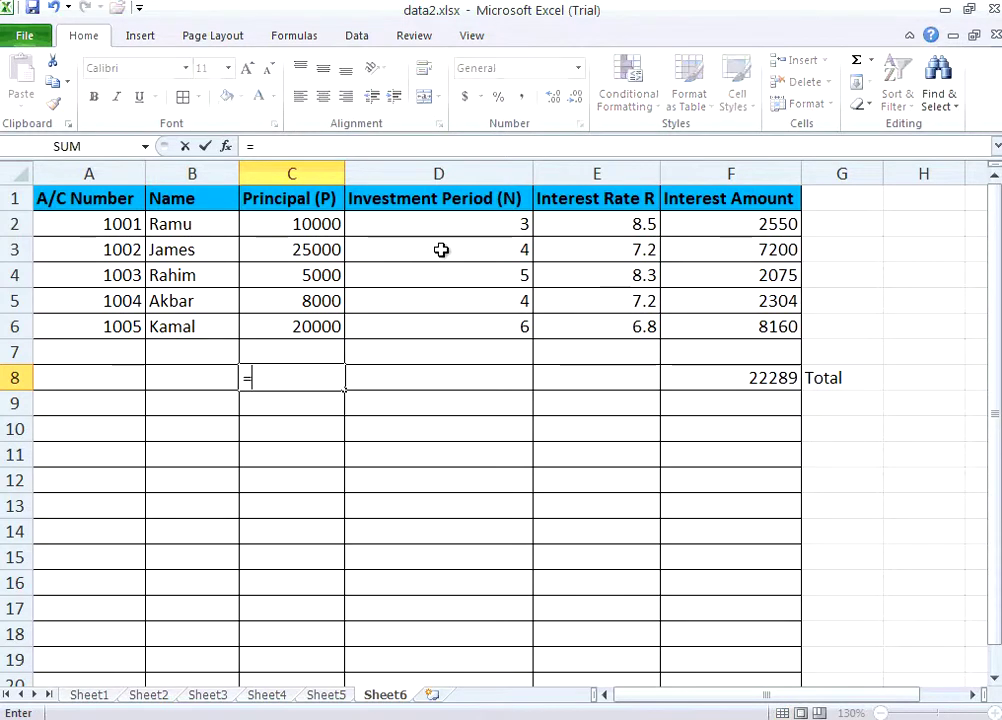
pyautogui.write('count')
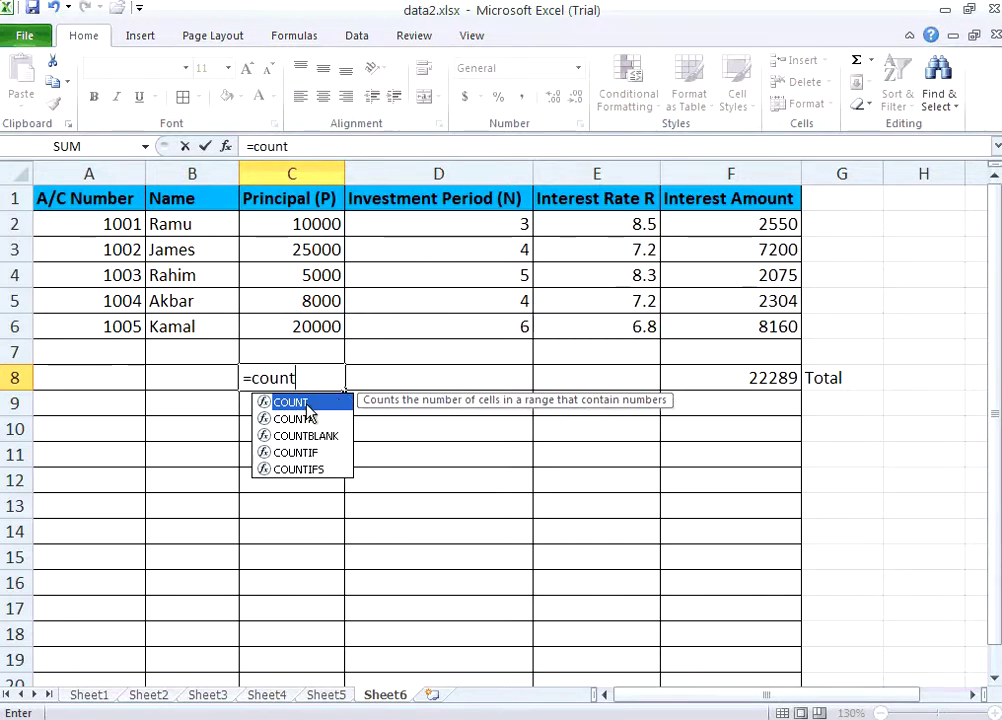
pyautogui.click(310, 455)
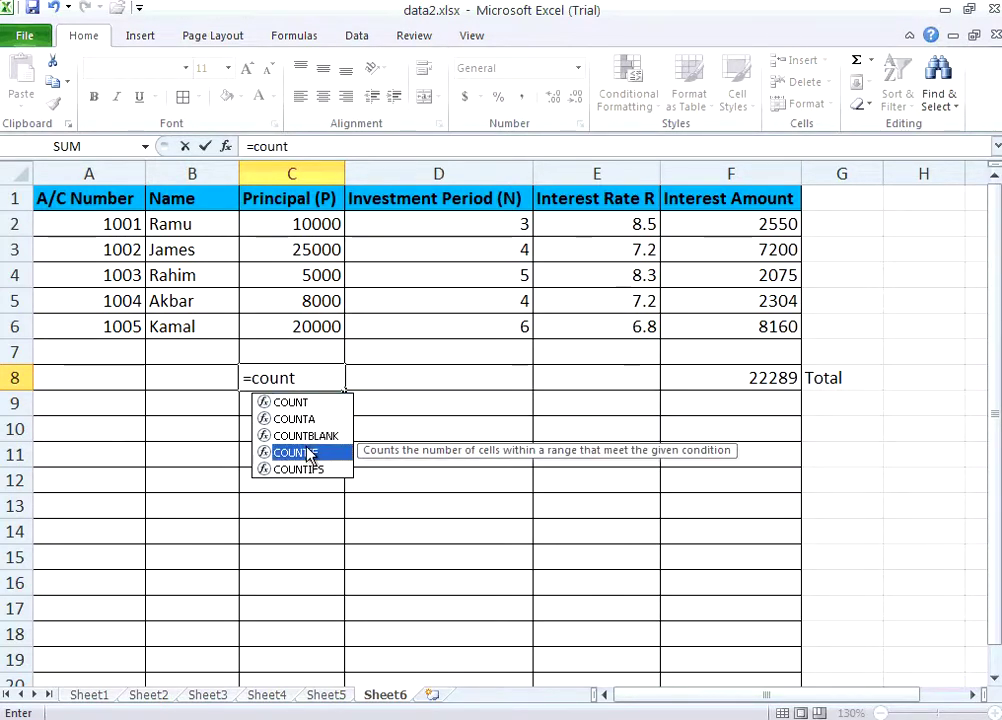
pyautogui.press('Return')
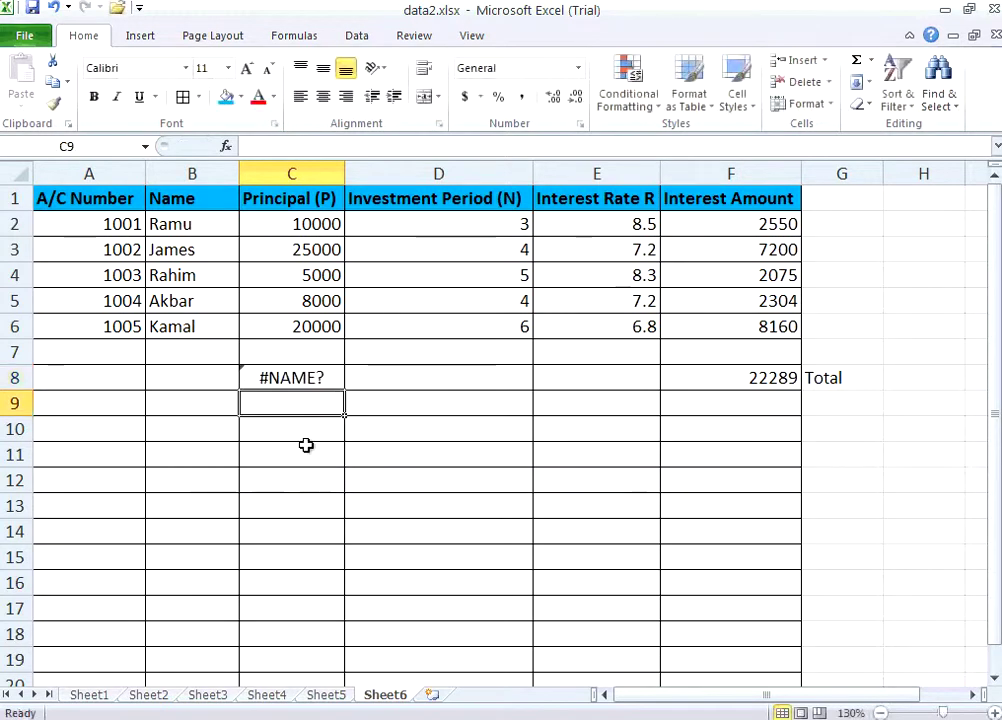
# - Enter =COUNTIF(C2:C6,">=10000") in C8, which returns 3
pyautogui.click(325, 381)
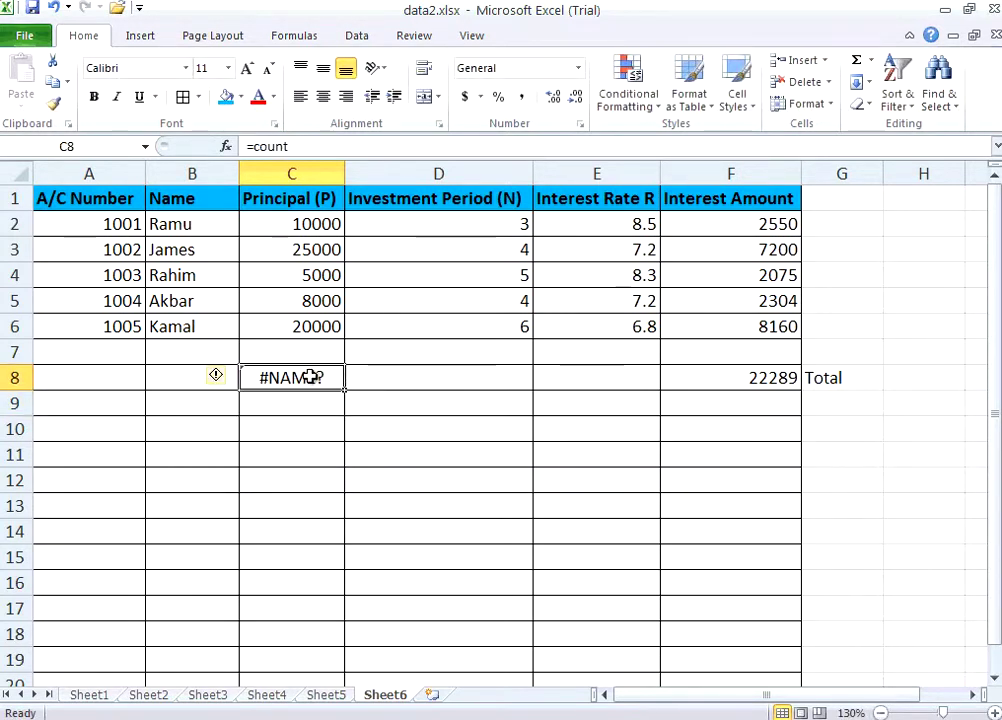
pyautogui.write('=countif(')
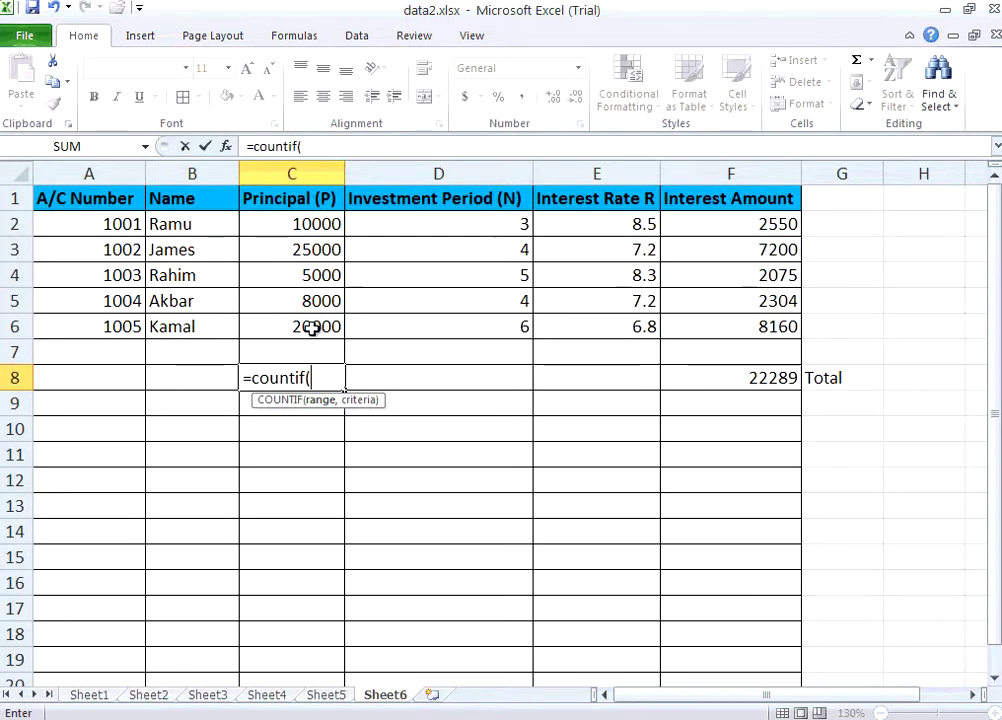
pyautogui.moveTo(312, 328); pyautogui.dragTo(301, 226)
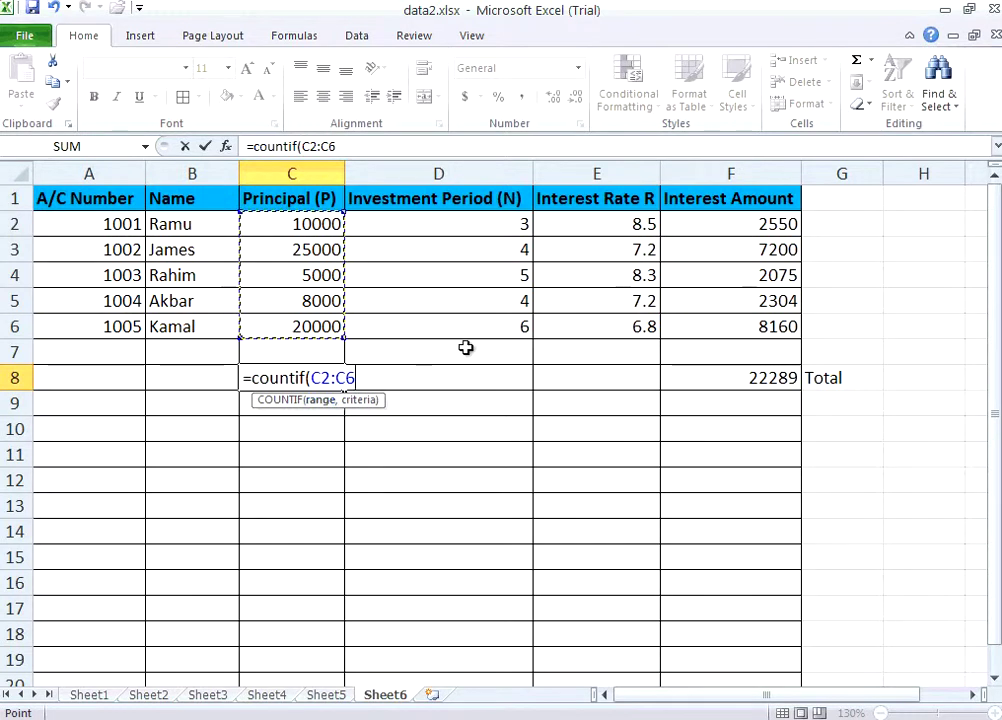
pyautogui.write(',')
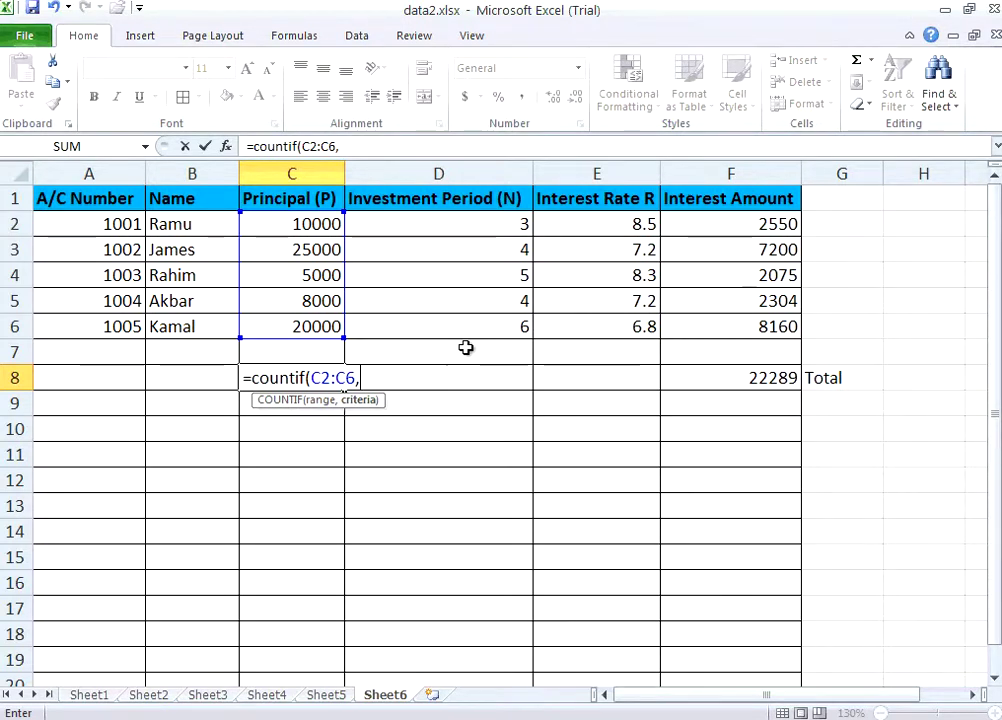
pyautogui.write('"')
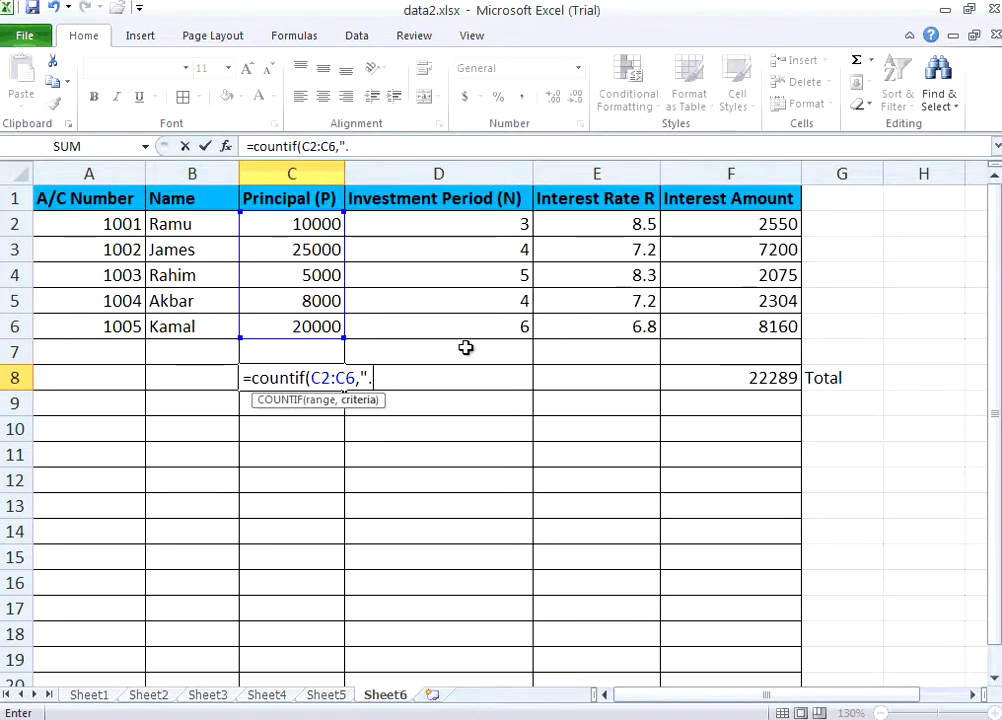
pyautogui.write('.')
pyautogui.write('>=10000')
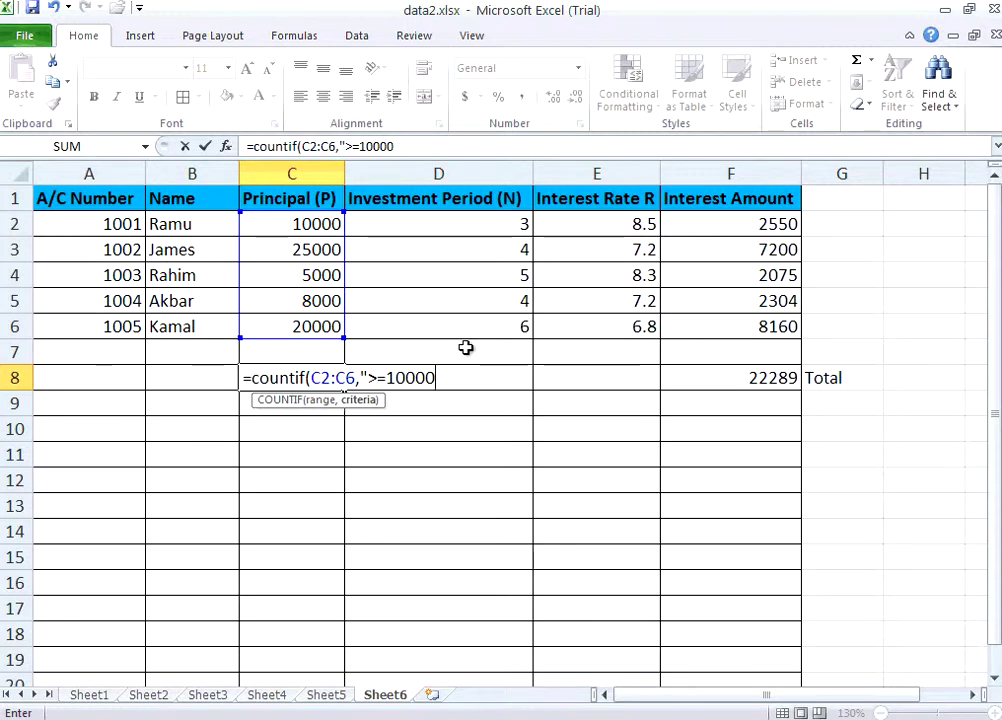
pyautogui.write('")')
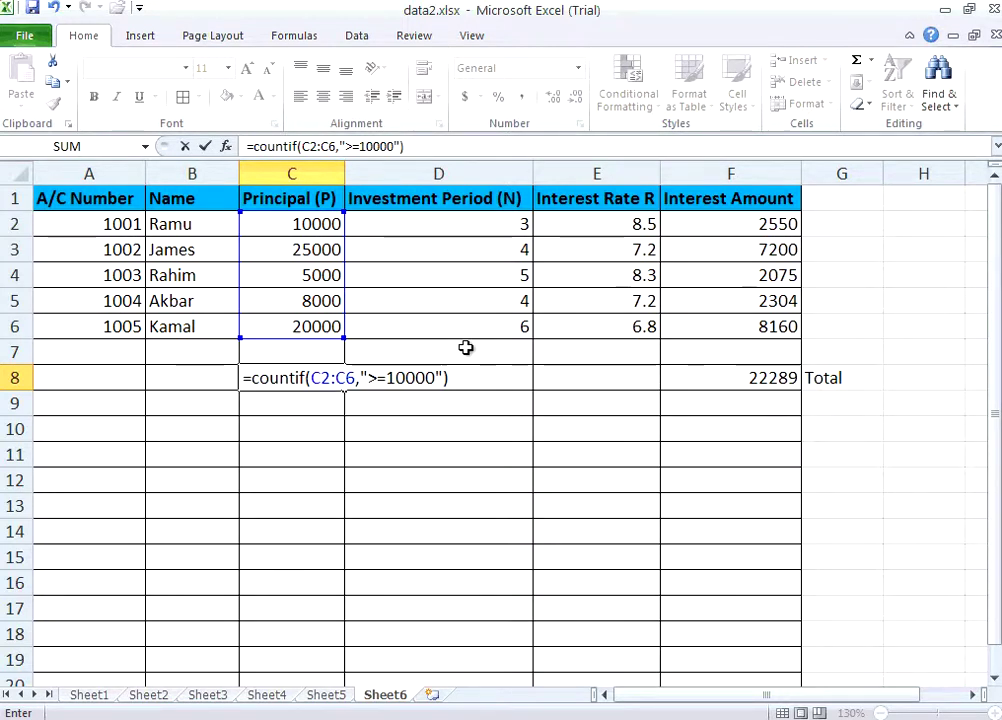
pyautogui.press('Return')
pyautogui.press('Up')
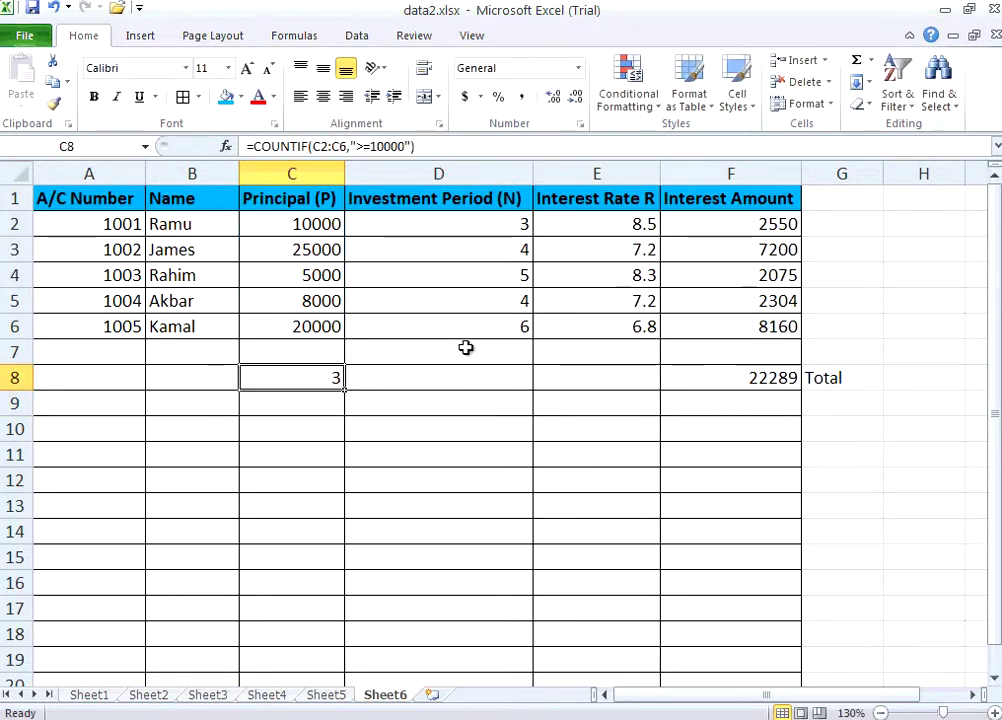
# - Review the principals, then change C8's criterion to ">=20000" so it counts 2
pyautogui.click(313, 225)
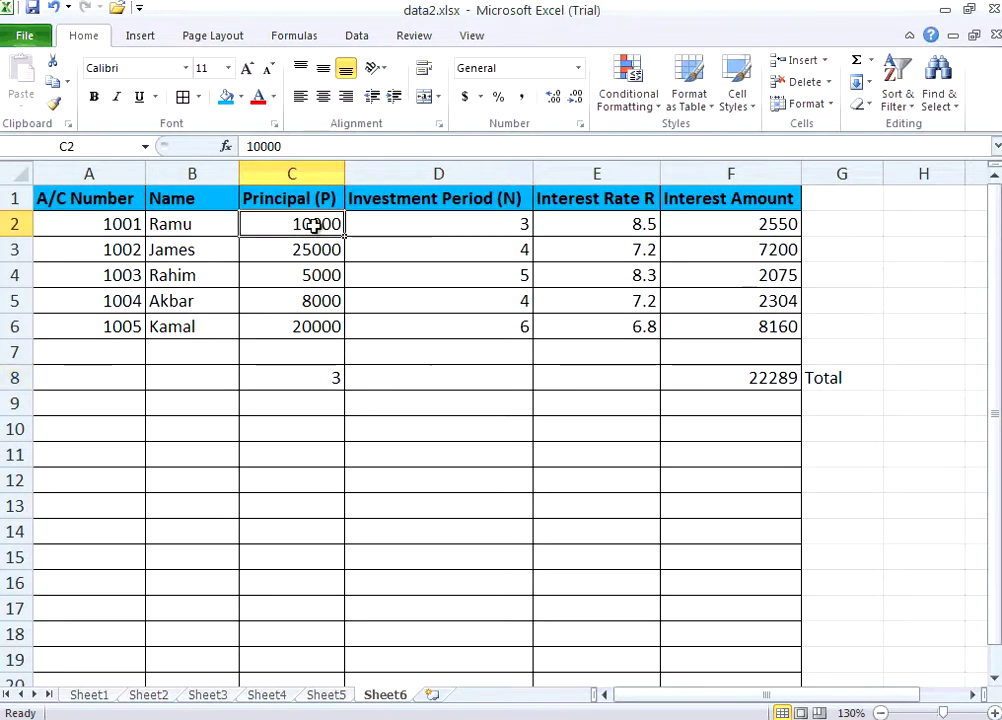
pyautogui.click(305, 251)
pyautogui.click(320, 322)
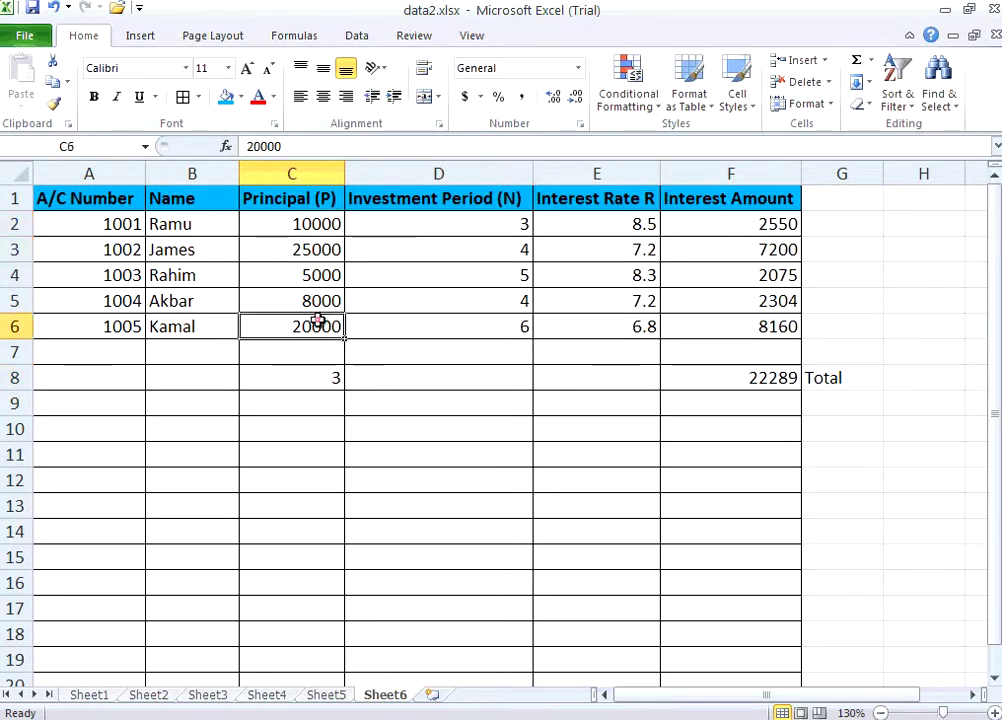
pyautogui.click(329, 375)
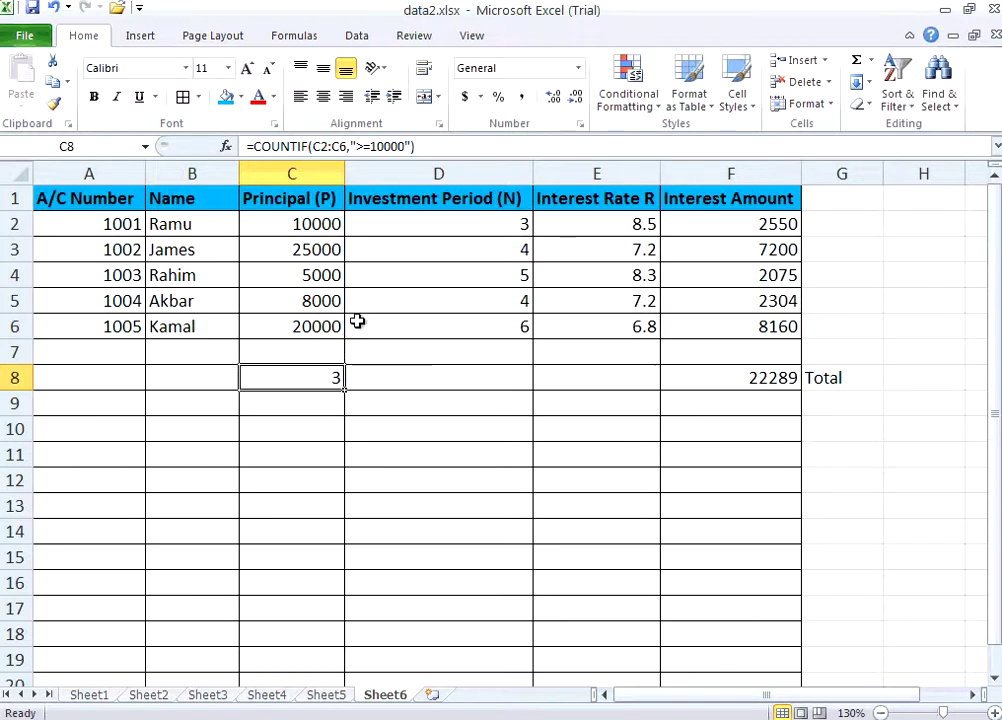
pyautogui.click(377, 145)
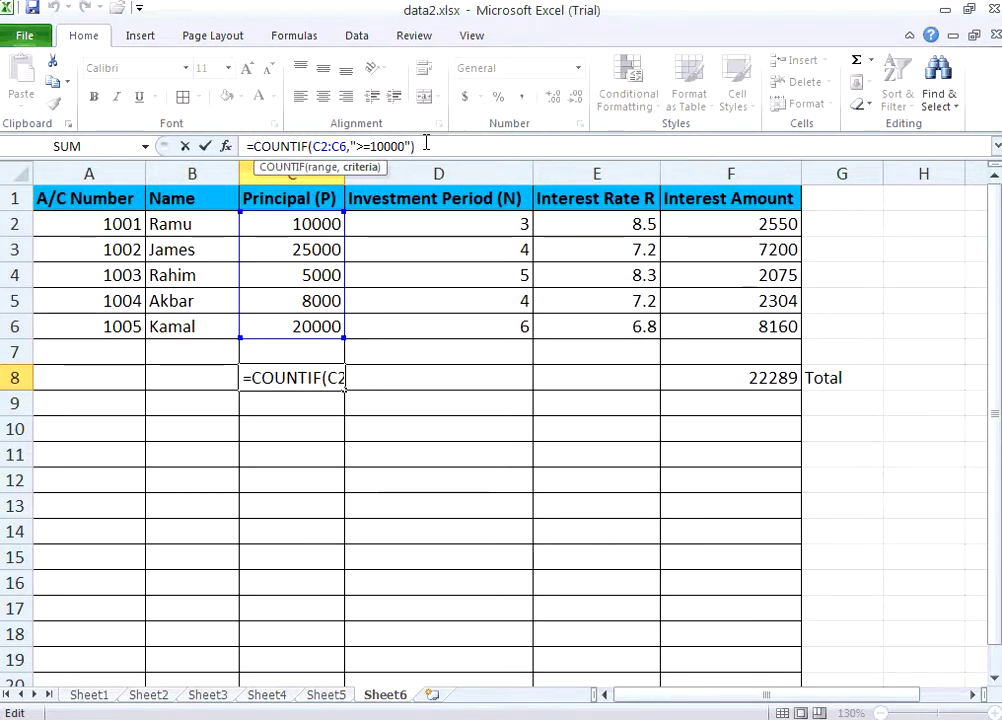
pyautogui.press('Delete')
pyautogui.write('2')
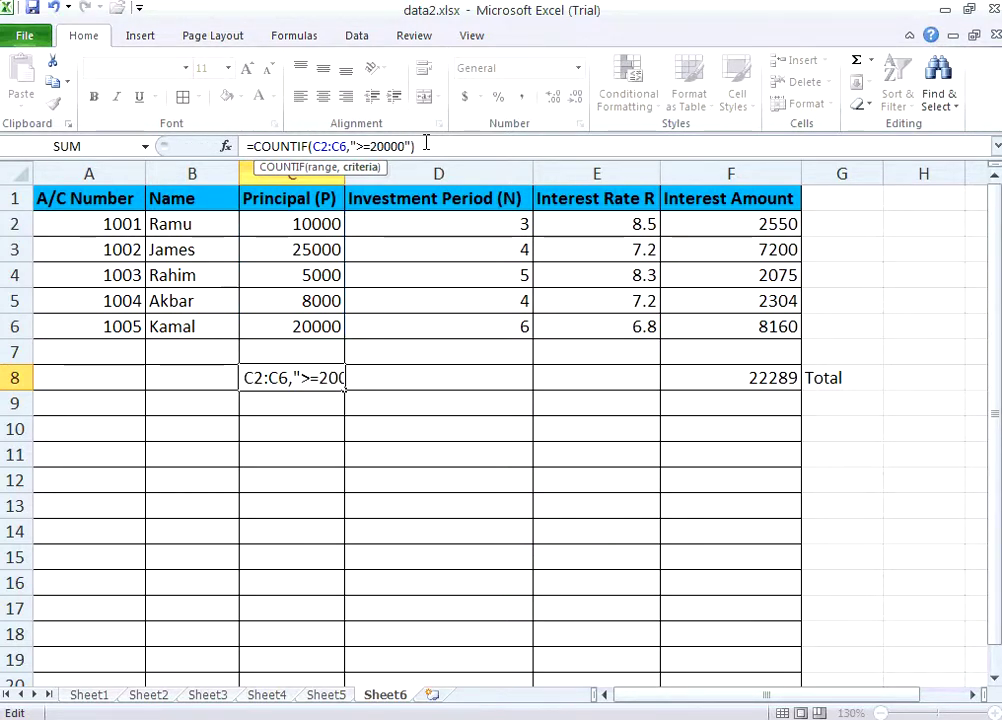
pyautogui.press('Return')
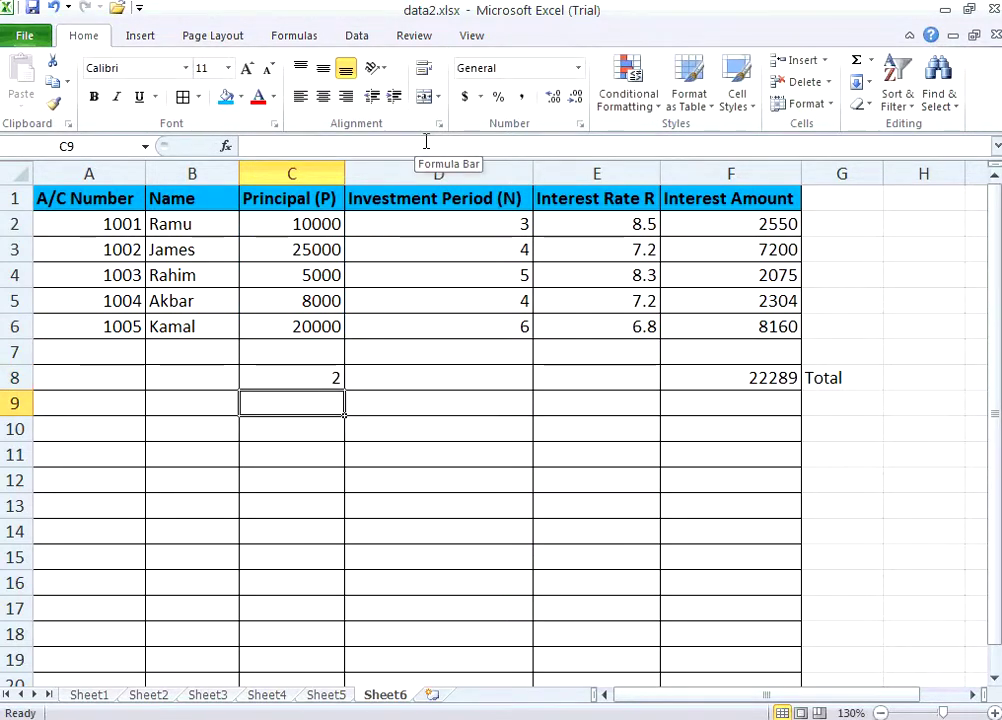
pyautogui.click(329, 387)
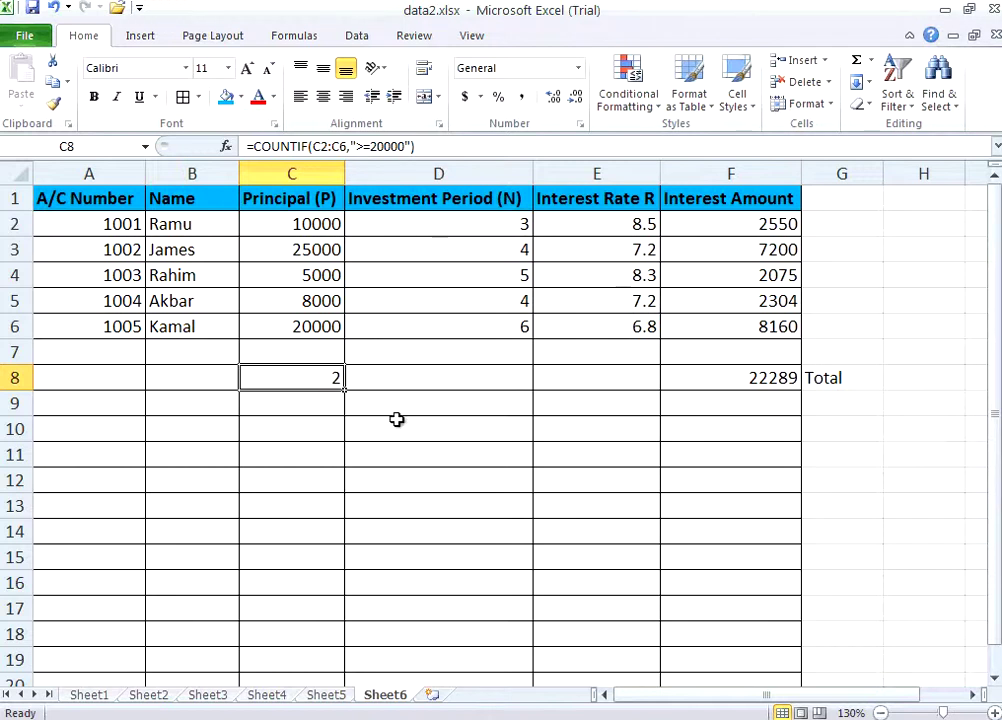
# - Copy the C8 count formula into D8
pyautogui.hotkey('ctrl', 'c')
pyautogui.click(453, 382)
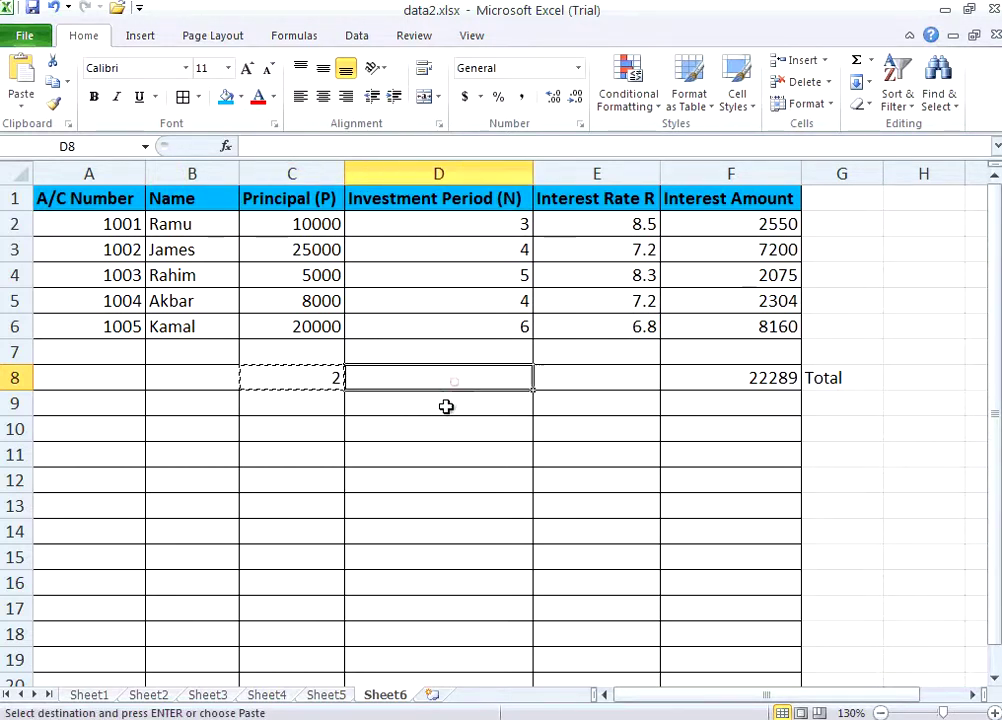
pyautogui.hotkey('ctrl', 'v')
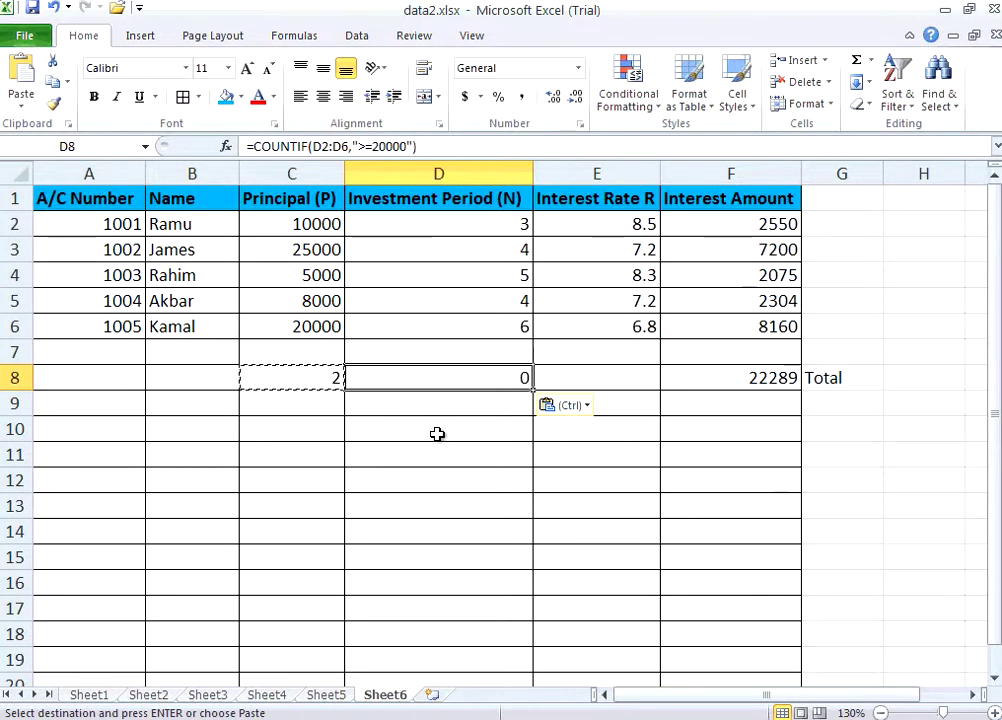
# - Change D8's criterion to ">5" so it counts 1 period longer than 5
pyautogui.click(374, 147)
pyautogui.press('Delete')
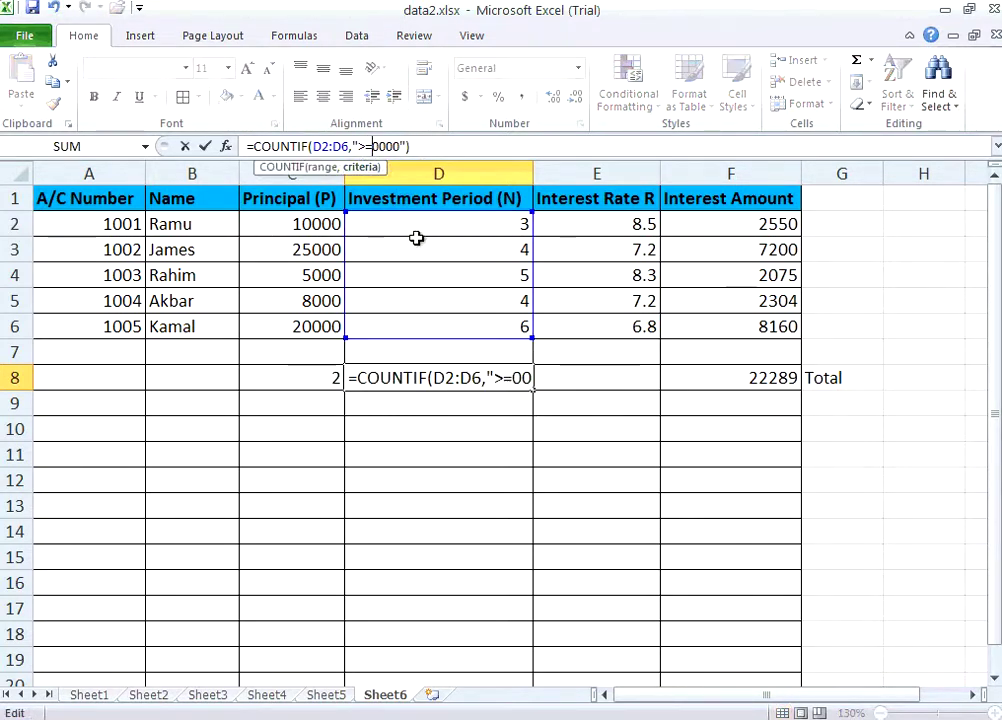
pyautogui.press('Delete')
pyautogui.press('Delete')
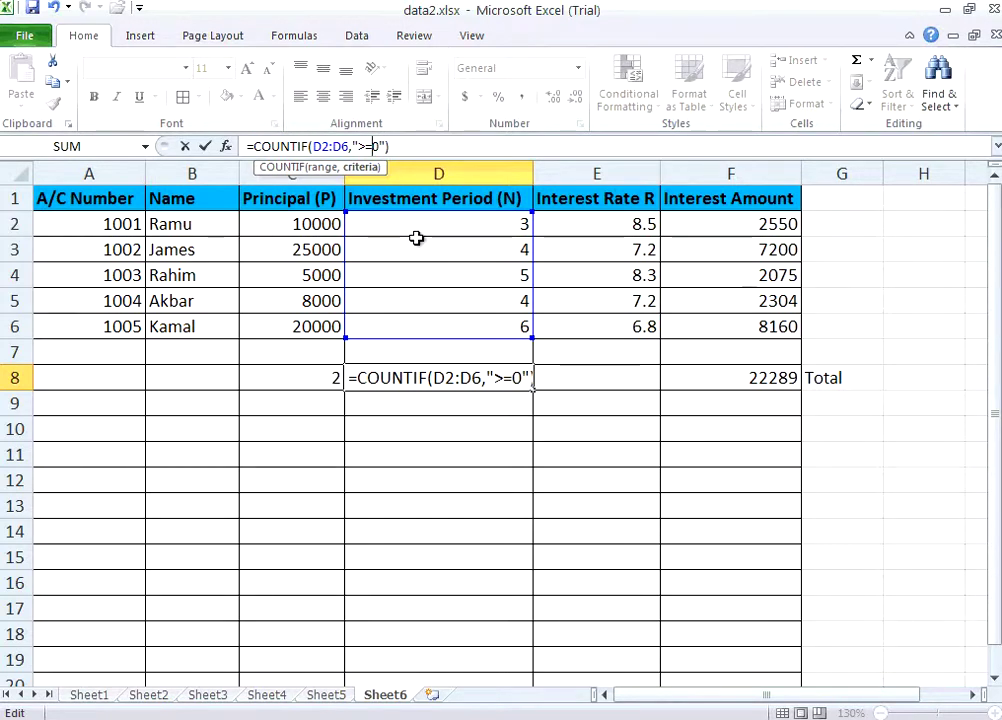
pyautogui.press('BackSpace')
pyautogui.press('Delete')
pyautogui.write('5')
pyautogui.press('Return')
pyautogui.click(515, 383)
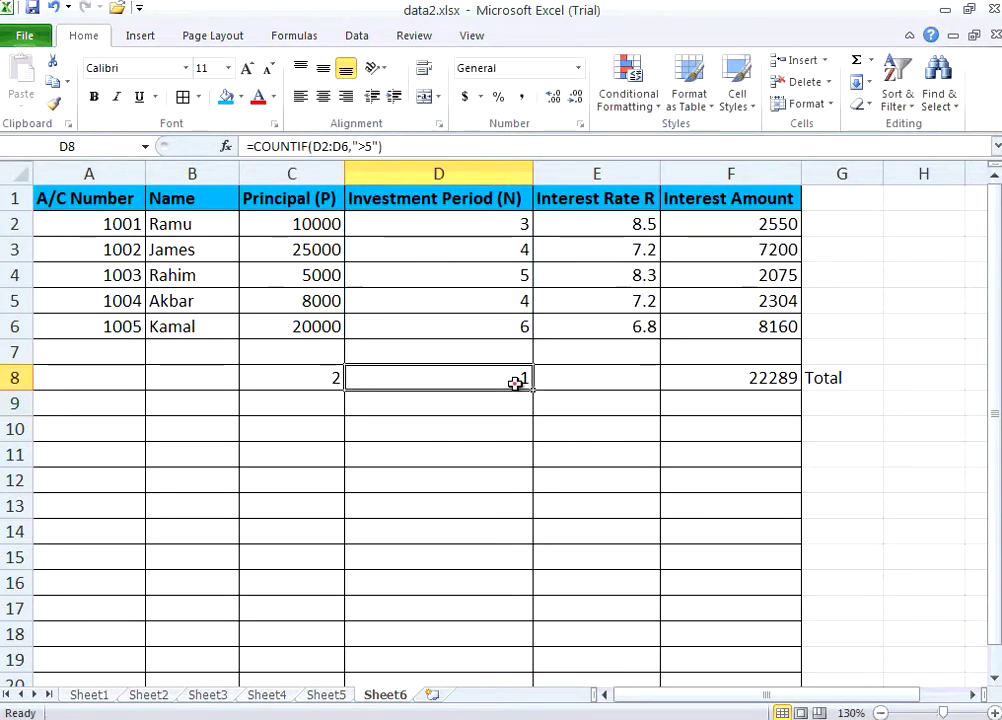
pyautogui.click(511, 333)
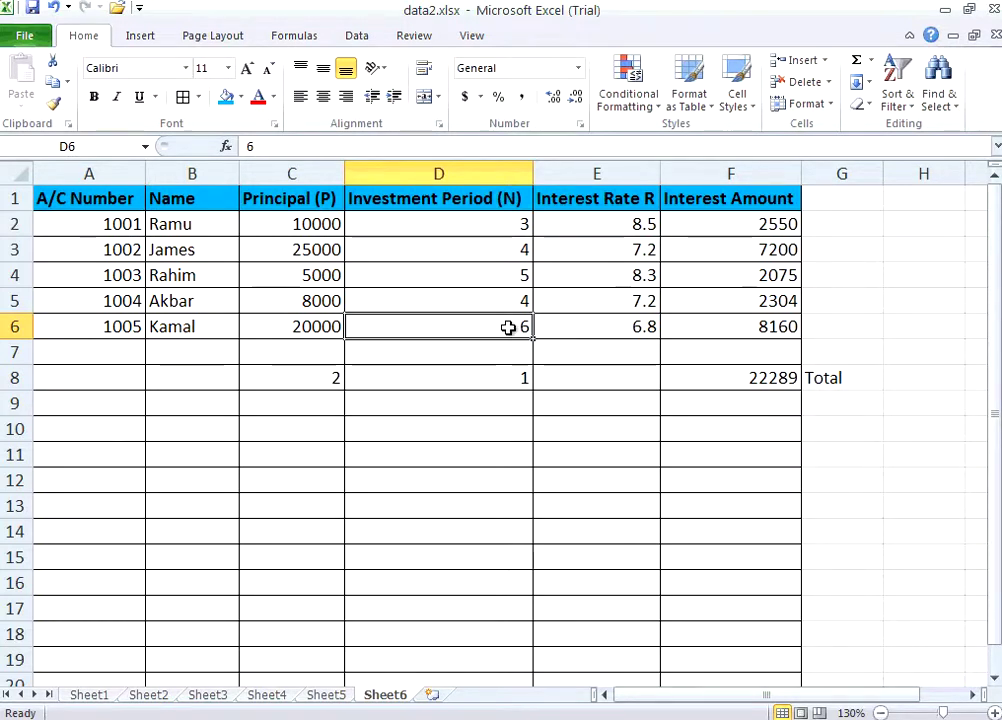
# - Change account 1002's investment period in D3 from 4 to 7
pyautogui.click(508, 251)
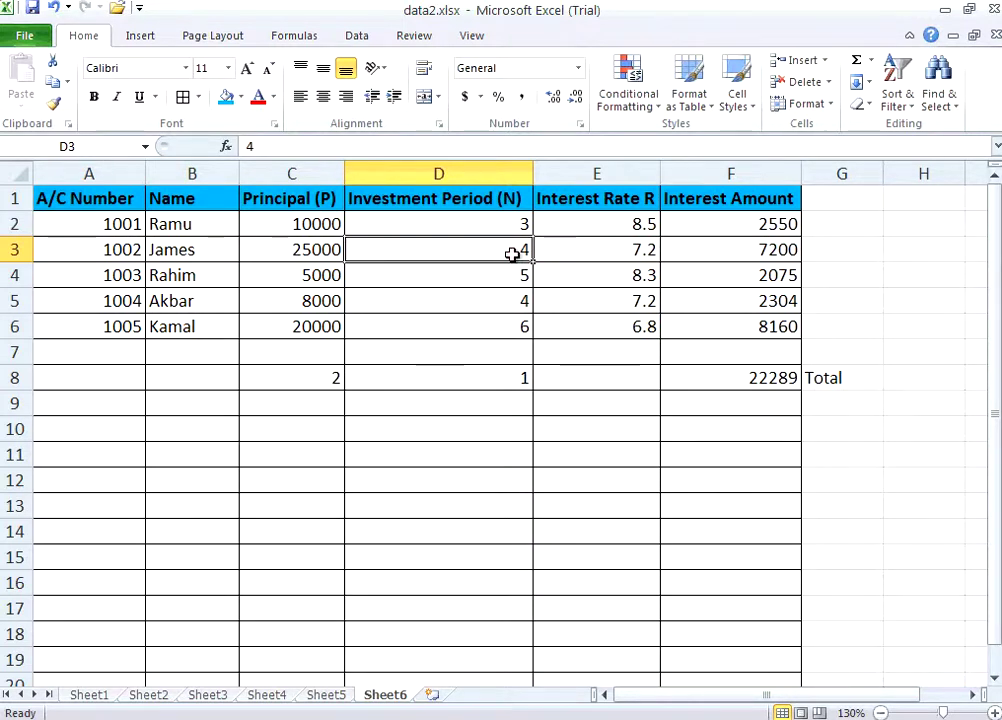
pyautogui.write('7')
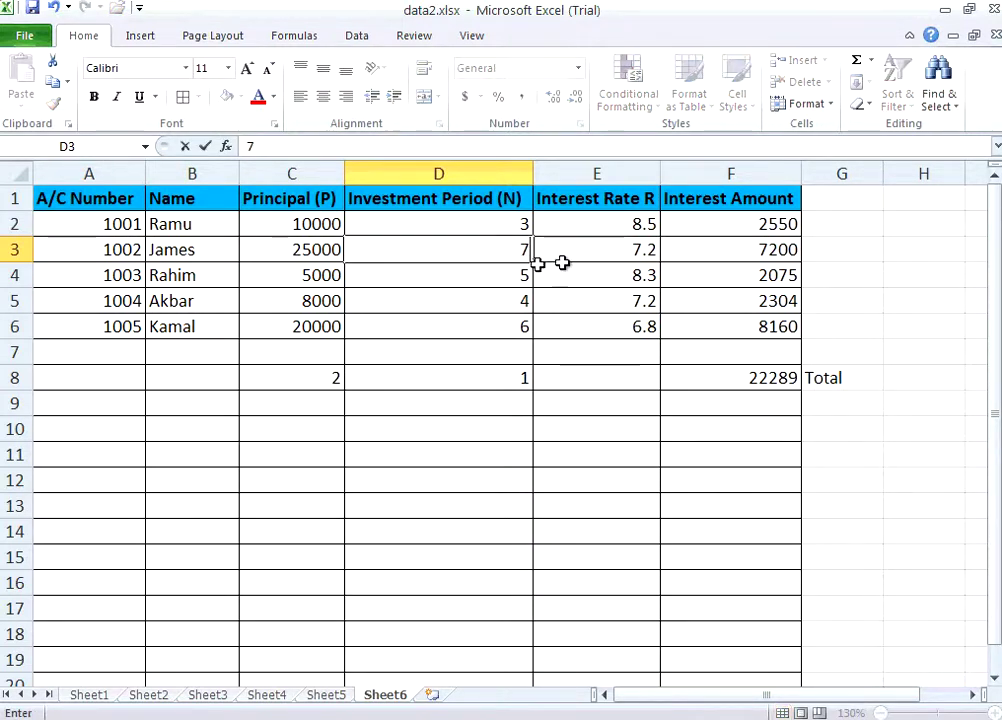
pyautogui.click(640, 252)
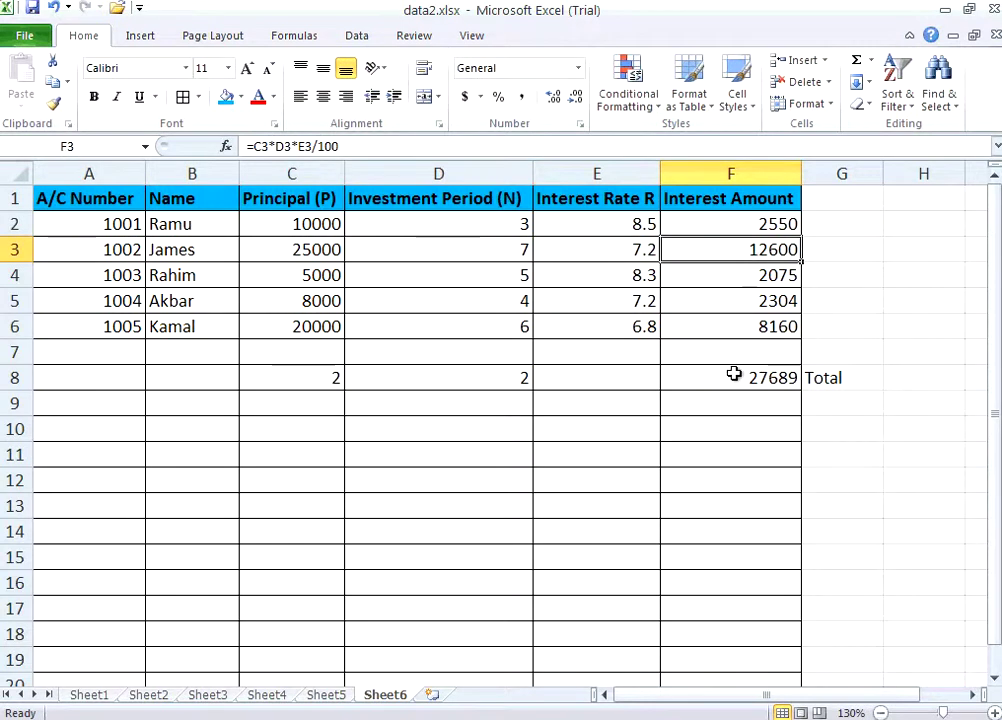
# - Verify the recalculated results: interest 12600 in F3, total 27689 in F8, count 2 in D8
pyautogui.click(700, 376)
pyautogui.click(518, 378)
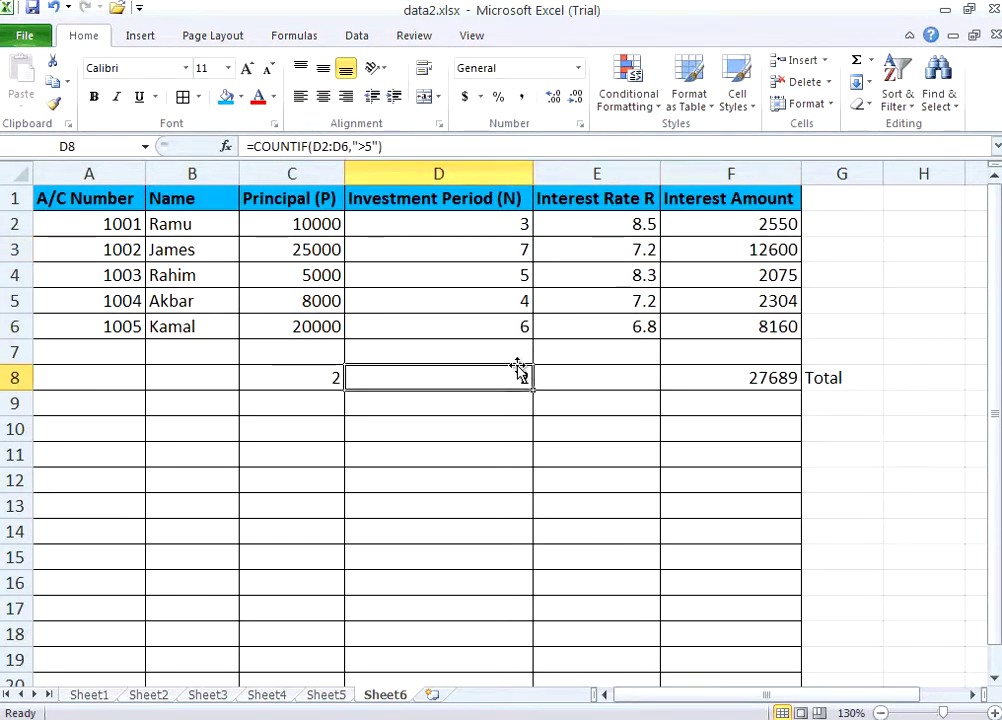
pyautogui.click(762, 248)
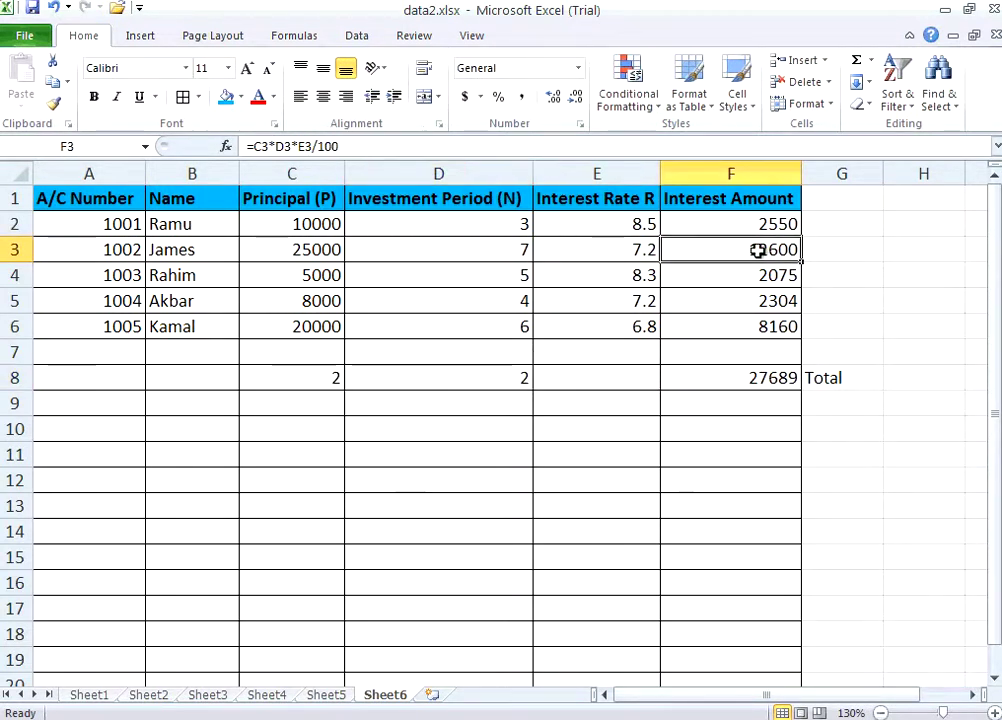
pyautogui.click(751, 378)
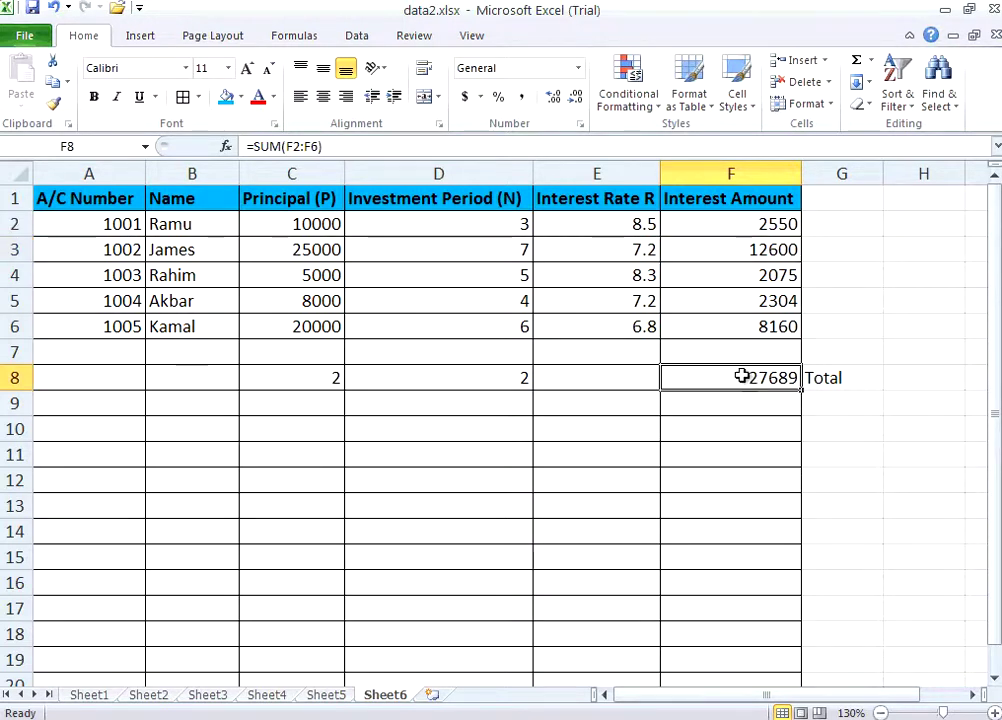
pyautogui.click(494, 385)
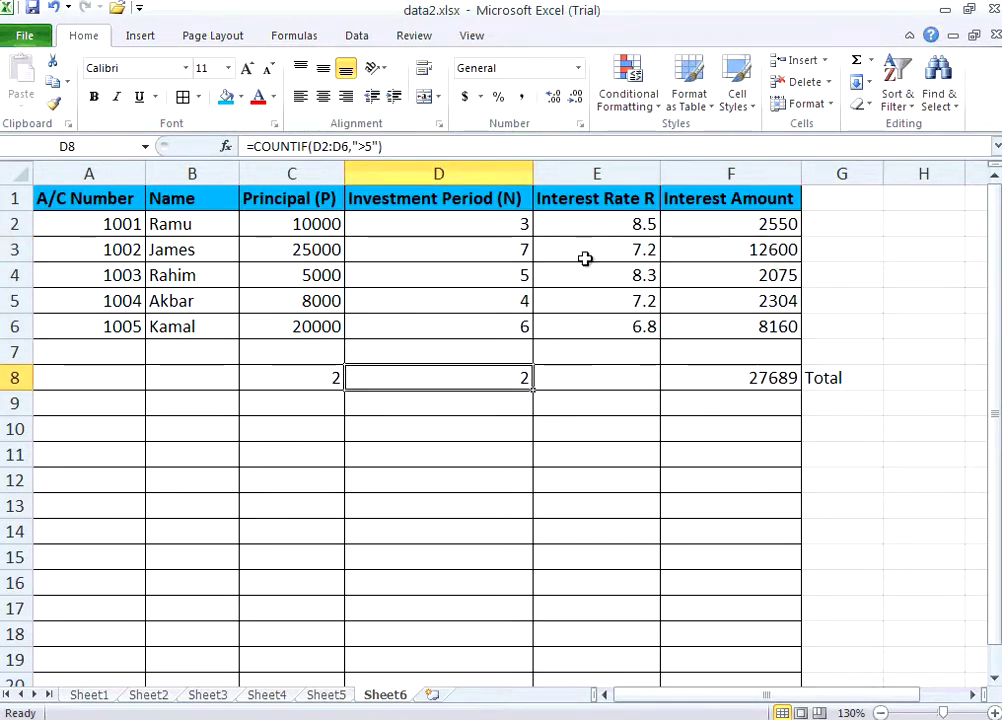
pyautogui.click(509, 250)
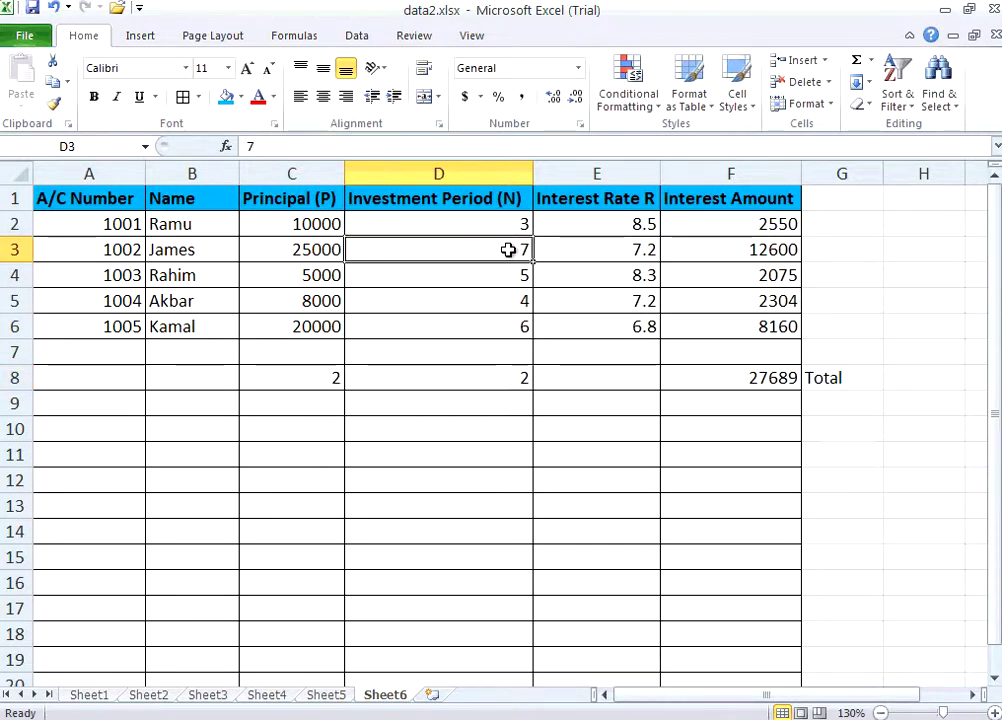
pyautogui.click(498, 381)
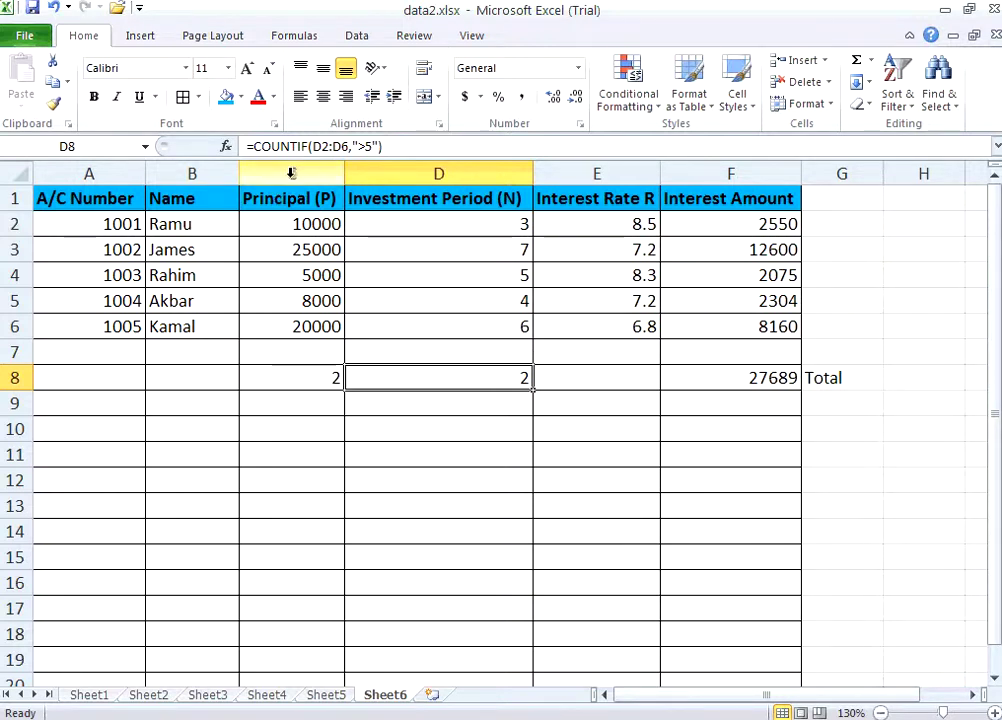
pyautogui.click(758, 377)
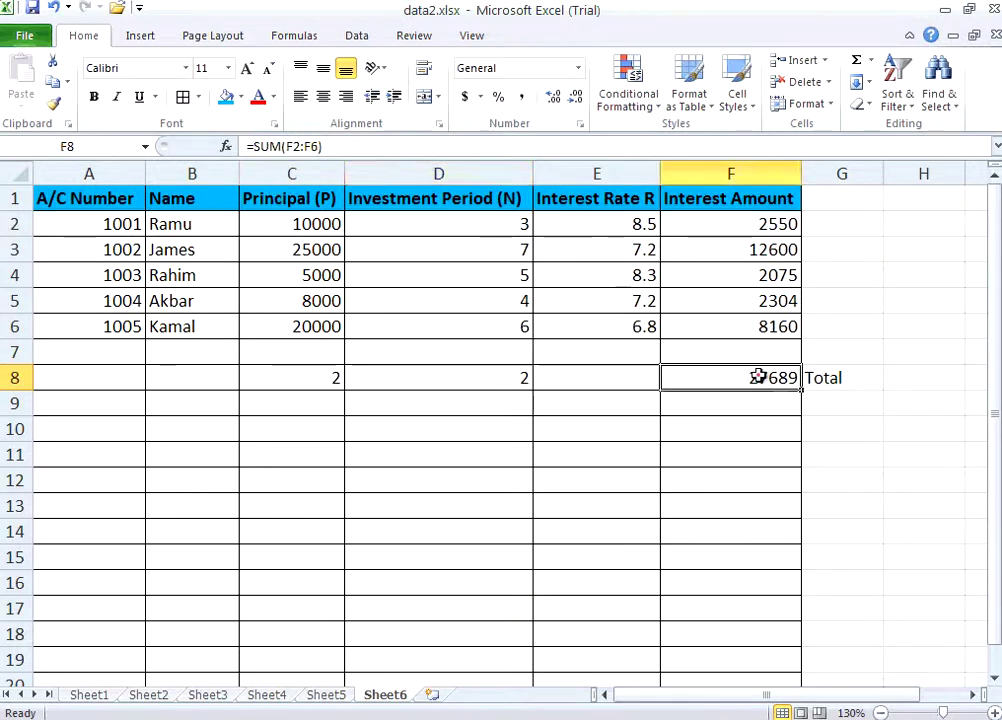
pyautogui.click(467, 379)
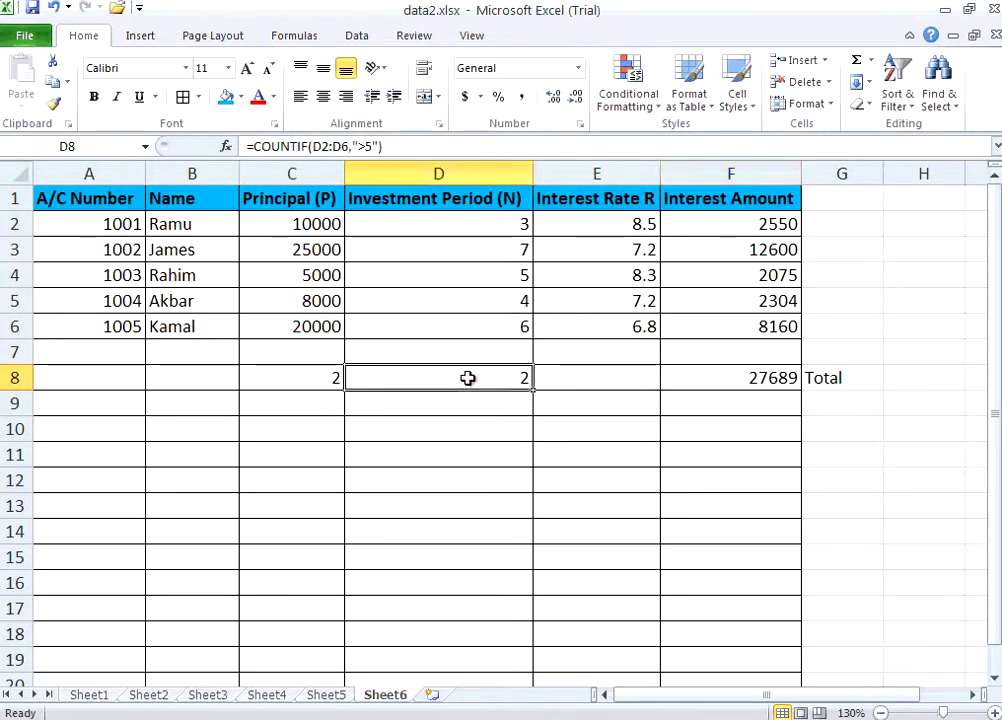
pyautogui.click(731, 226)
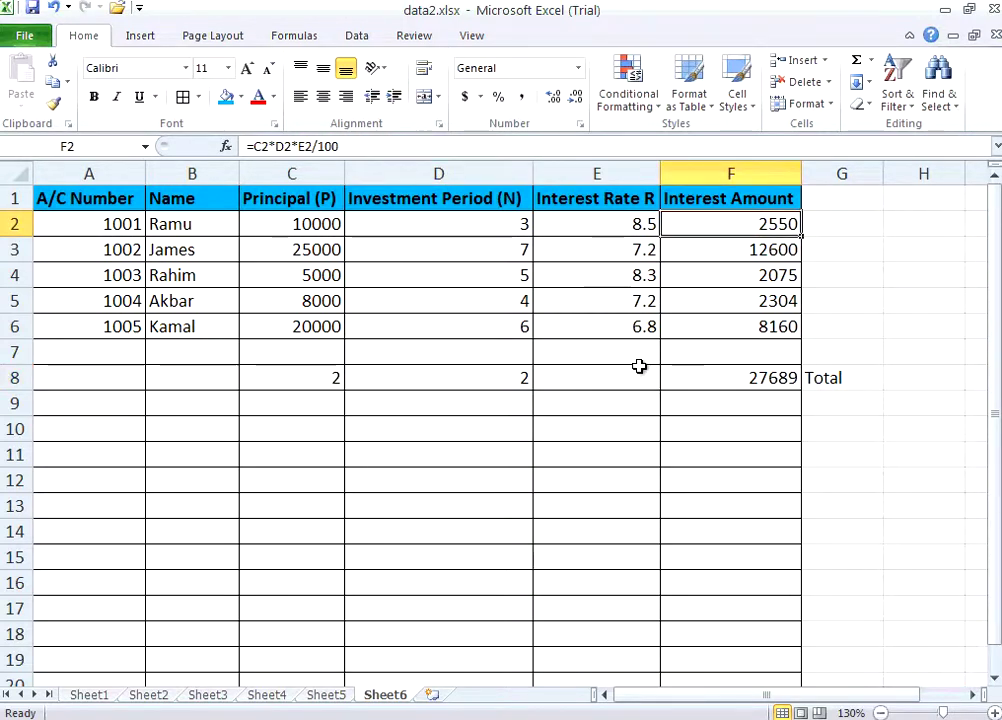